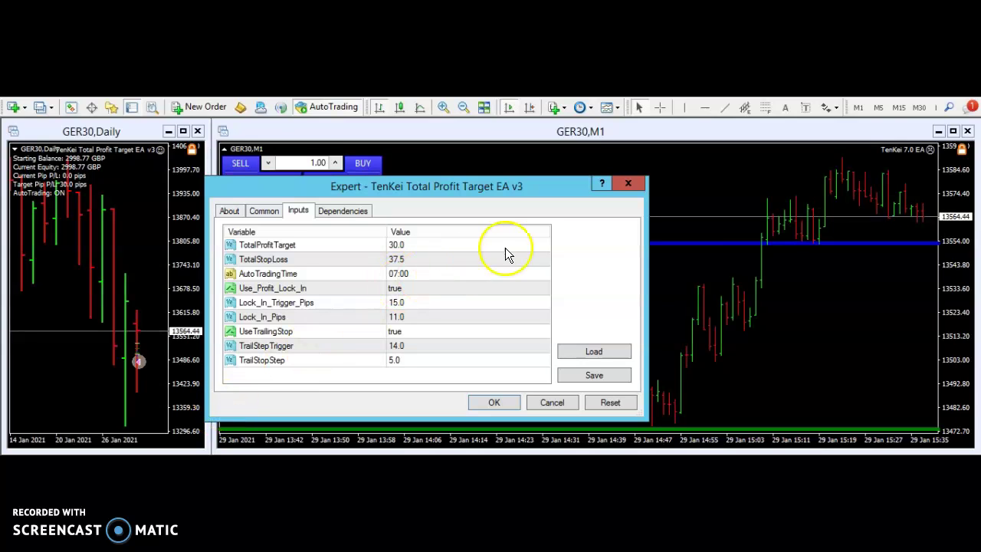
# - Close the TenKei Total Profit Target EA v3 settings window
pyautogui.click(625, 182)
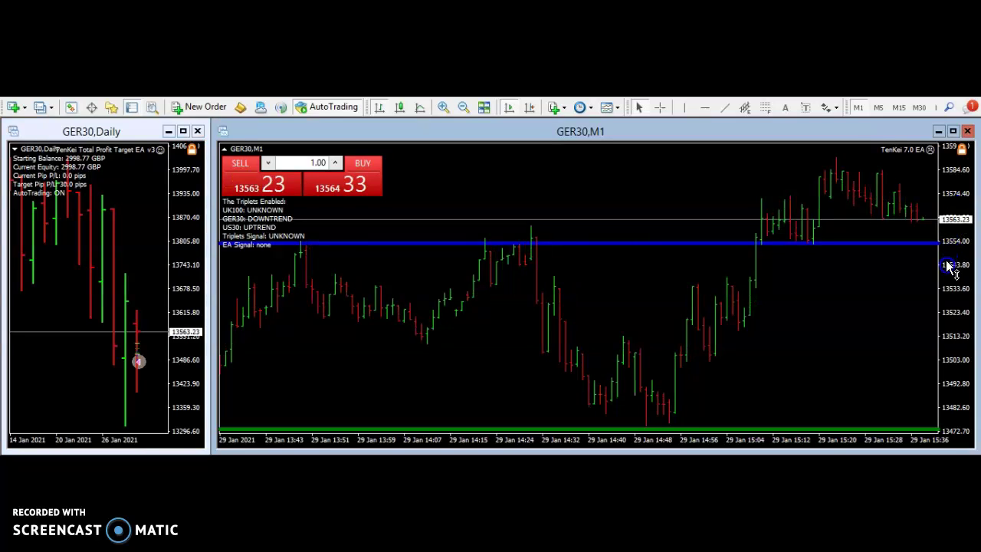
# - Compress then stretch the GER30 M1 price scale, and collapse the one-click trading panel
pyautogui.moveTo(951, 311); pyautogui.dragTo(952, 215)
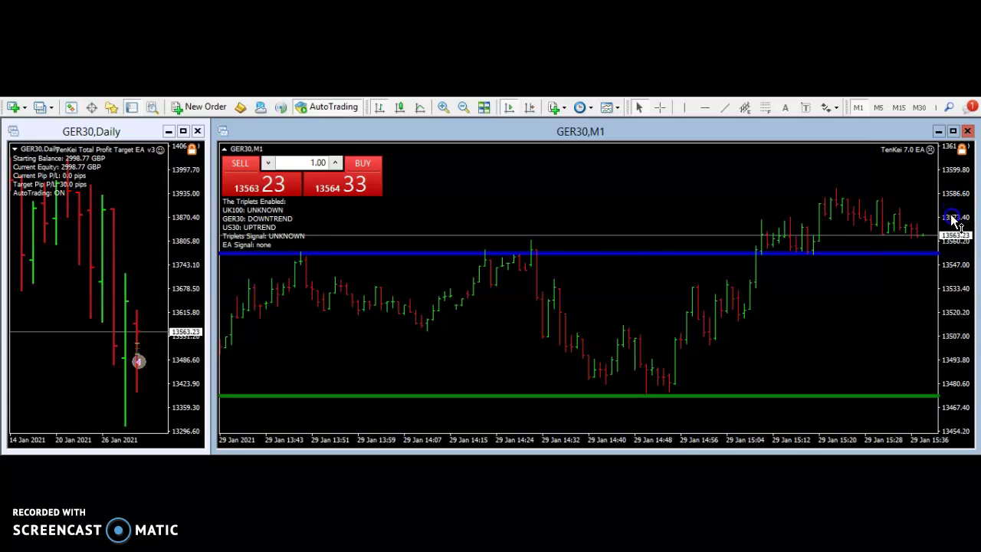
pyautogui.moveTo(950, 297); pyautogui.dragTo(948, 287)
pyautogui.moveTo(950, 248); pyautogui.dragTo(947, 184)
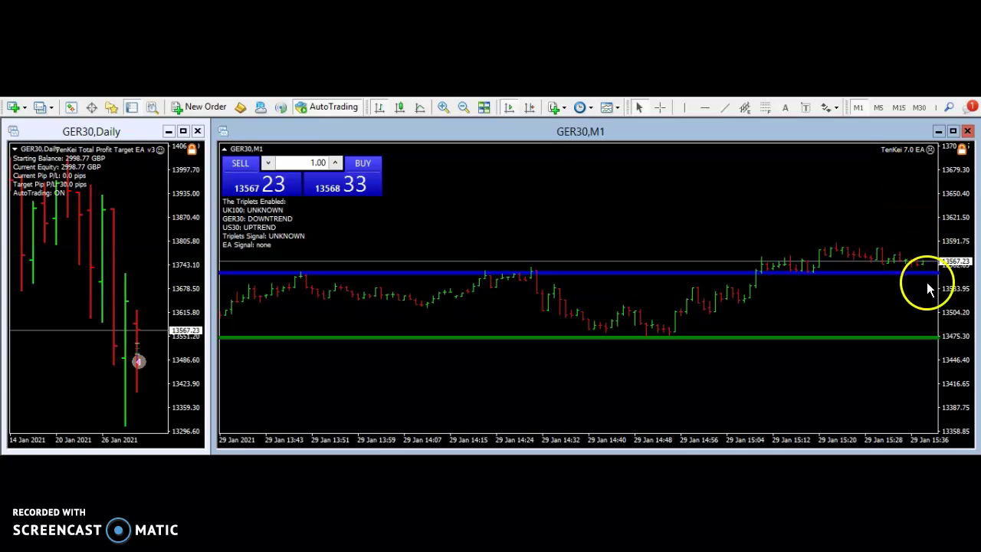
pyautogui.click(950, 217)
pyautogui.moveTo(951, 218); pyautogui.dragTo(954, 197)
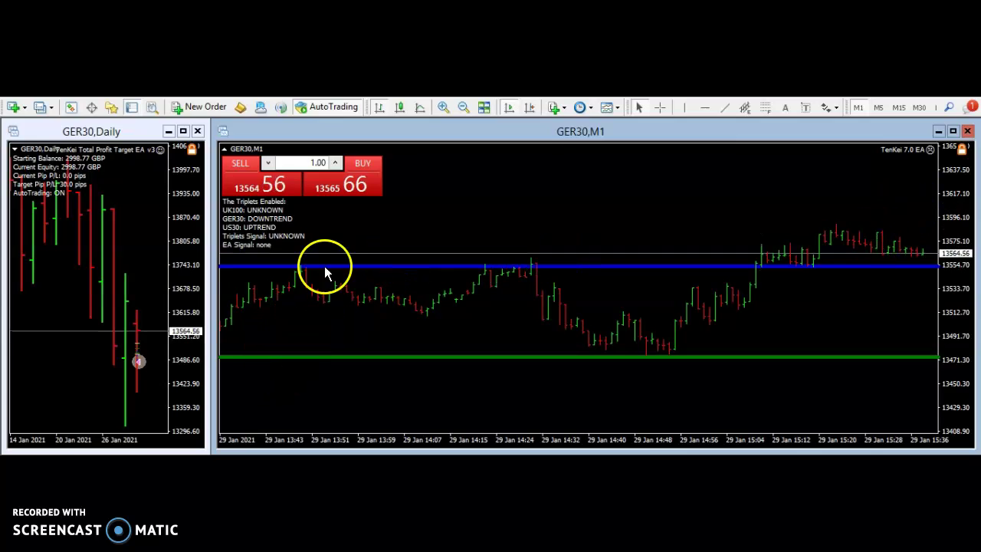
pyautogui.click(475, 216)
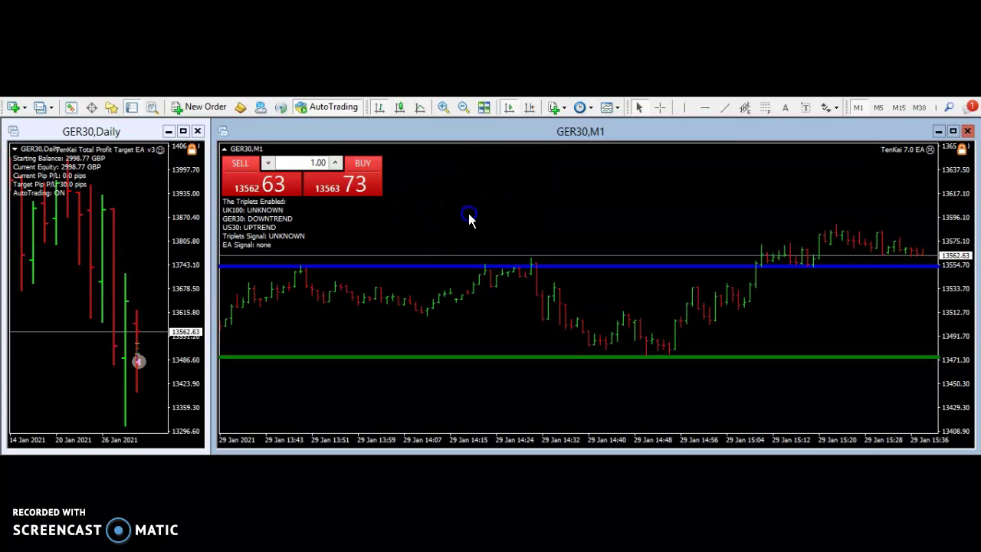
pyautogui.click(223, 149)
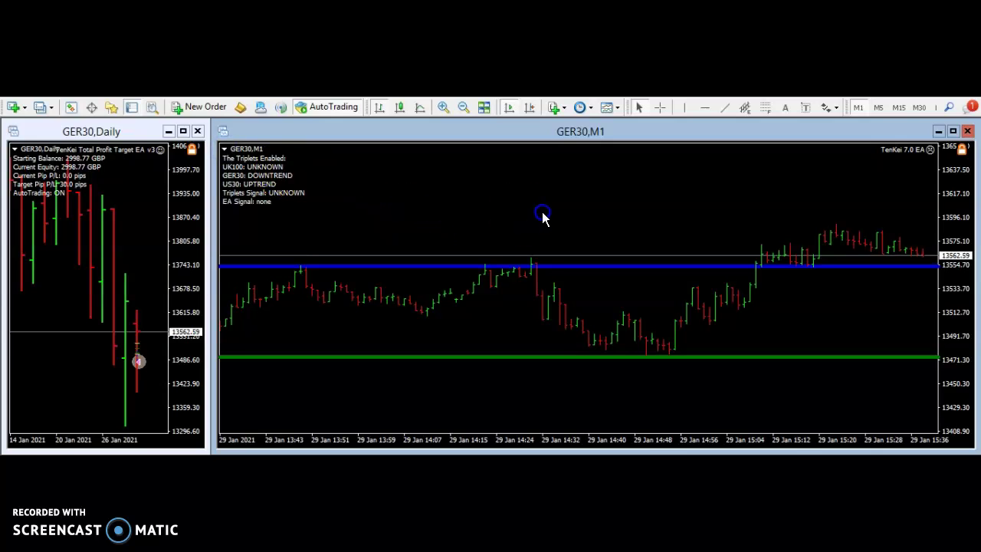
# - Pan the GER30 M1 chart back and toggle Auto Scroll off and on again
pyautogui.moveTo(543, 217); pyautogui.dragTo(708, 218)
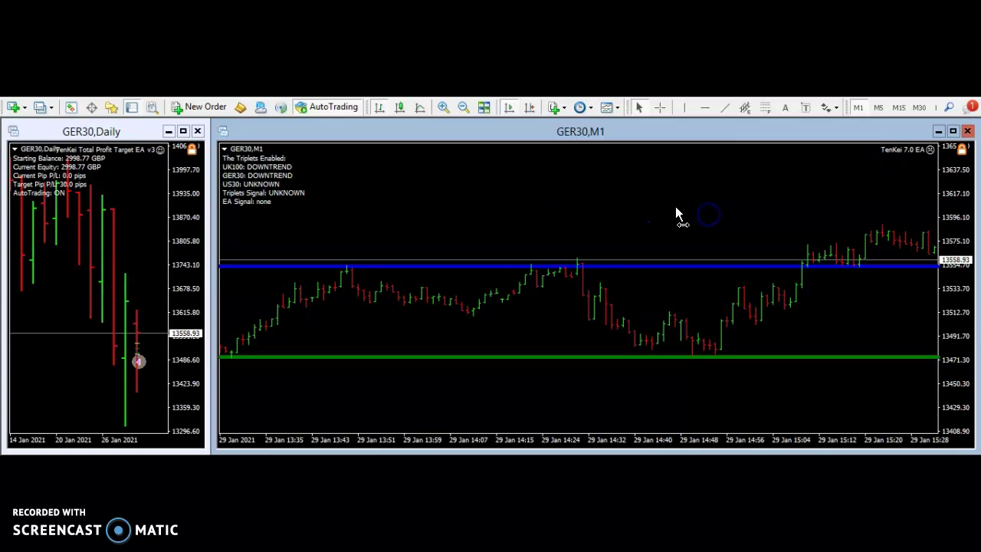
pyautogui.moveTo(464, 284); pyautogui.dragTo(672, 338)
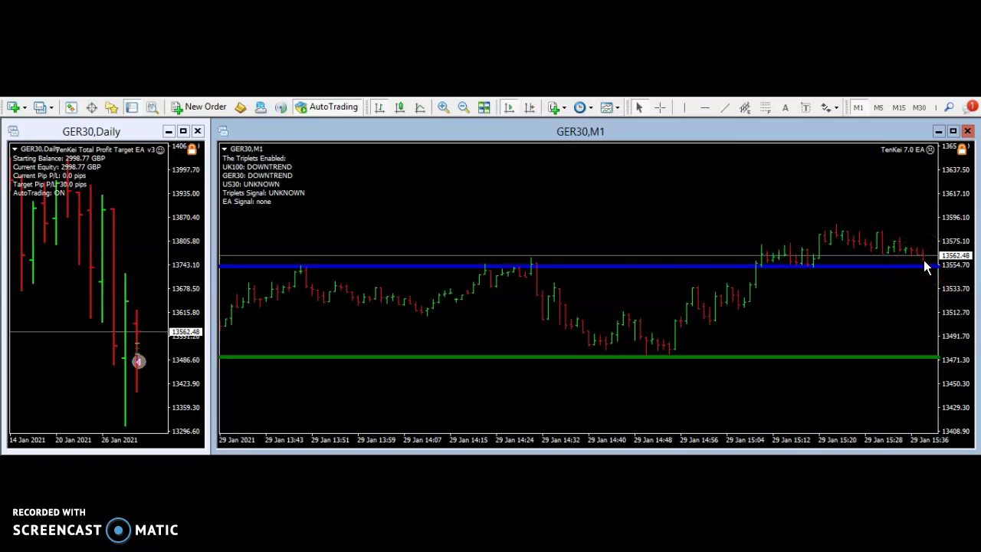
pyautogui.click(509, 110)
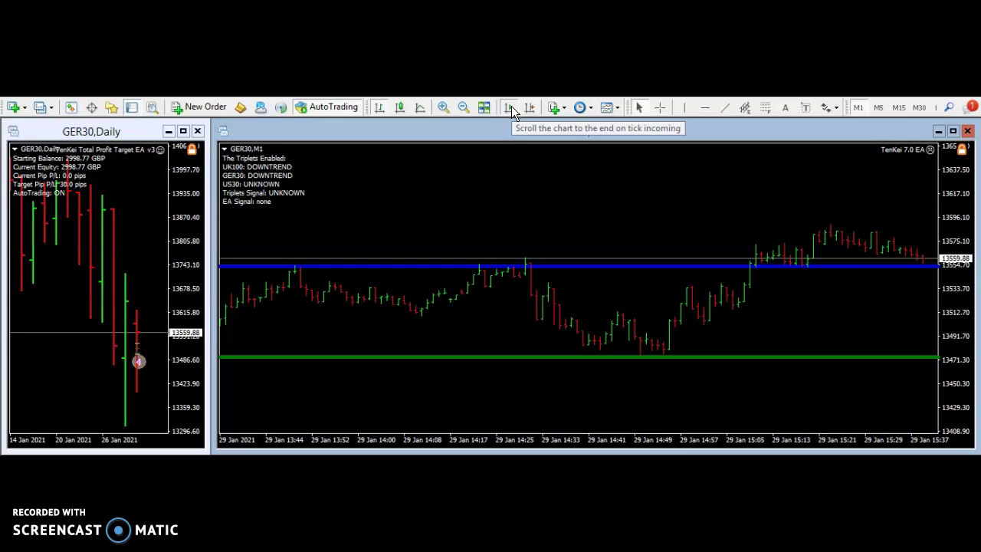
pyautogui.click(510, 109)
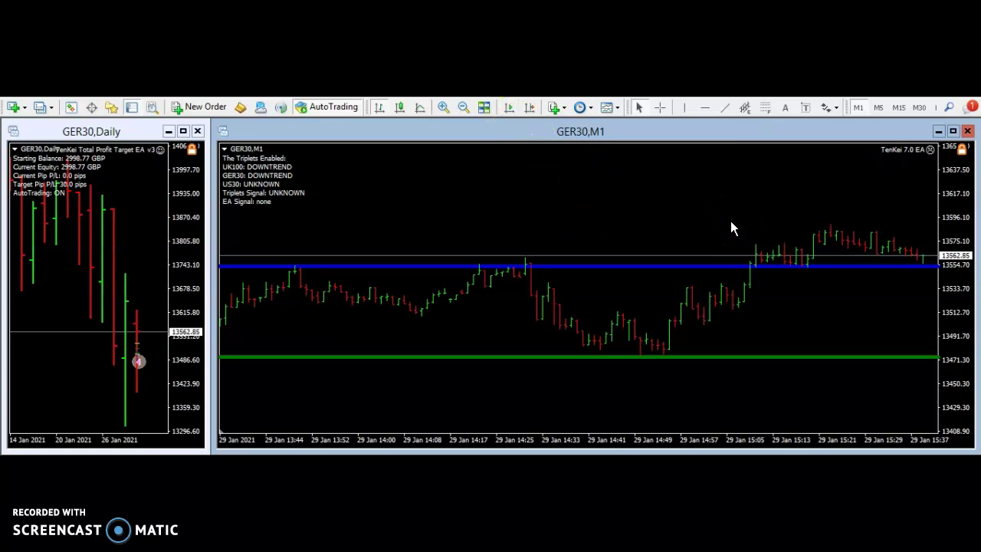
# - Pan the GER30 M1 chart further back through earlier candles
pyautogui.moveTo(508, 220); pyautogui.dragTo(679, 234)
pyautogui.moveTo(545, 202); pyautogui.dragTo(646, 219)
pyautogui.moveTo(433, 208); pyautogui.dragTo(605, 220)
pyautogui.moveTo(430, 212); pyautogui.dragTo(591, 219)
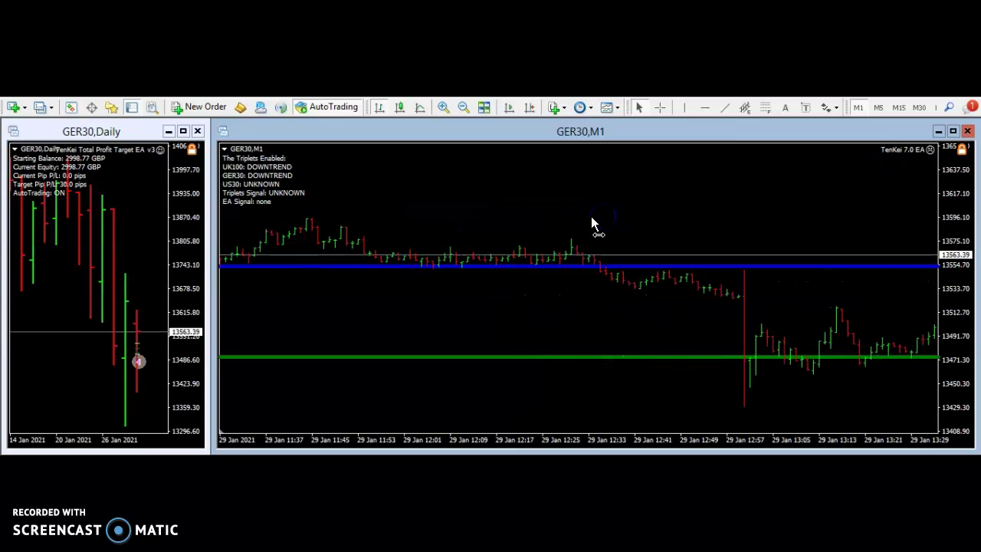
pyautogui.moveTo(479, 215); pyautogui.dragTo(609, 222)
pyautogui.moveTo(491, 334); pyautogui.dragTo(457, 324)
pyautogui.moveTo(271, 378); pyautogui.dragTo(59, 416)
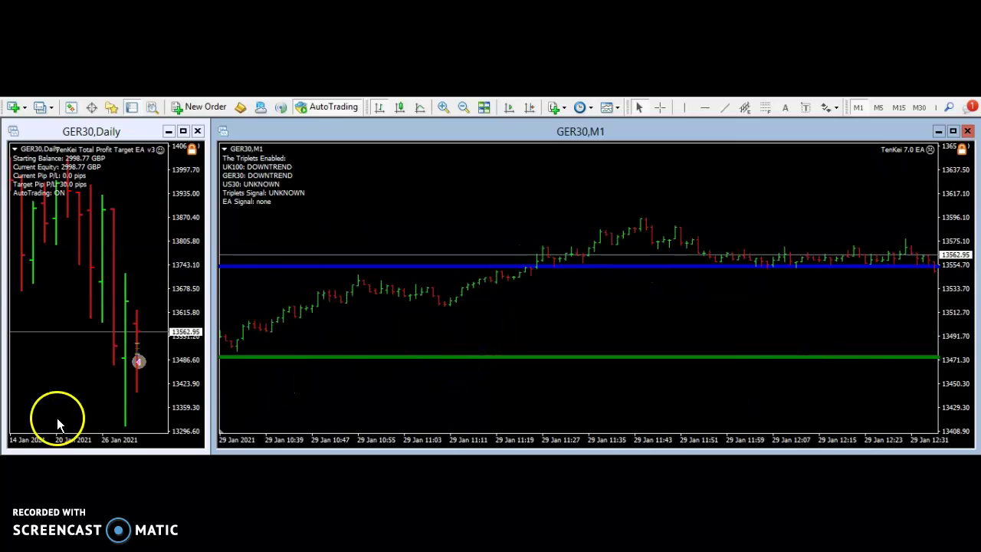
pyautogui.click(604, 285)
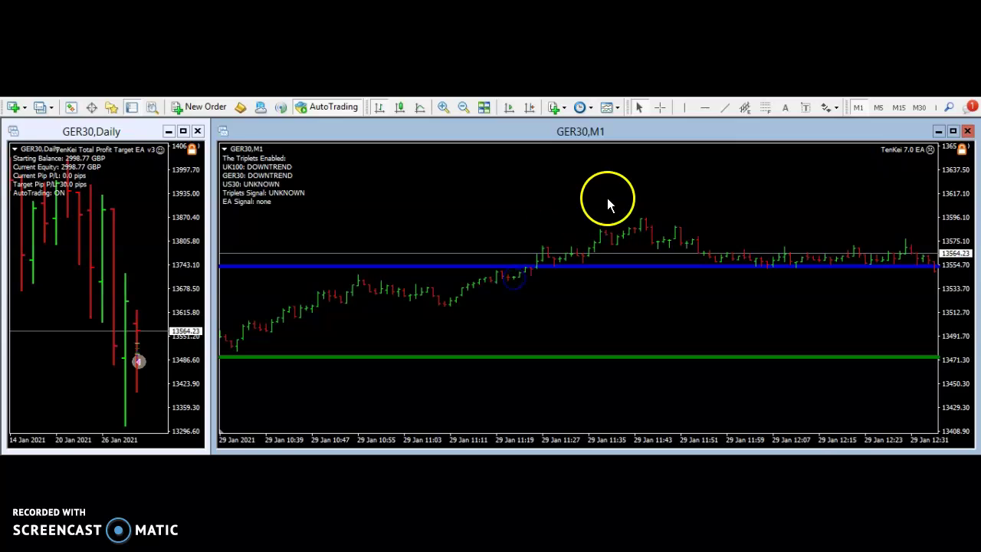
pyautogui.click(509, 197)
# - Pan toward newer candles until the chart spans roughly 12:54 to 14:47
pyautogui.moveTo(677, 196); pyautogui.dragTo(521, 192)
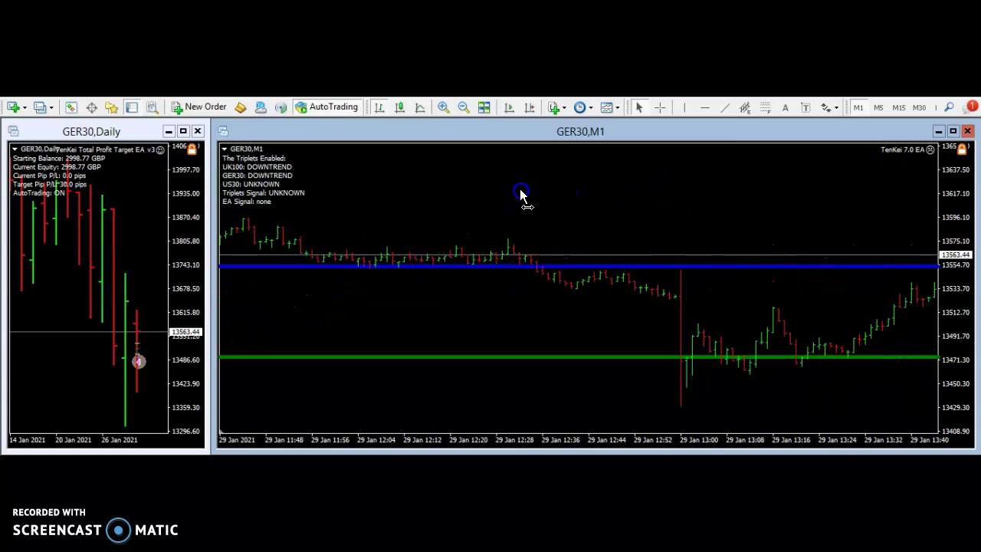
pyautogui.moveTo(661, 312); pyautogui.dragTo(772, 346)
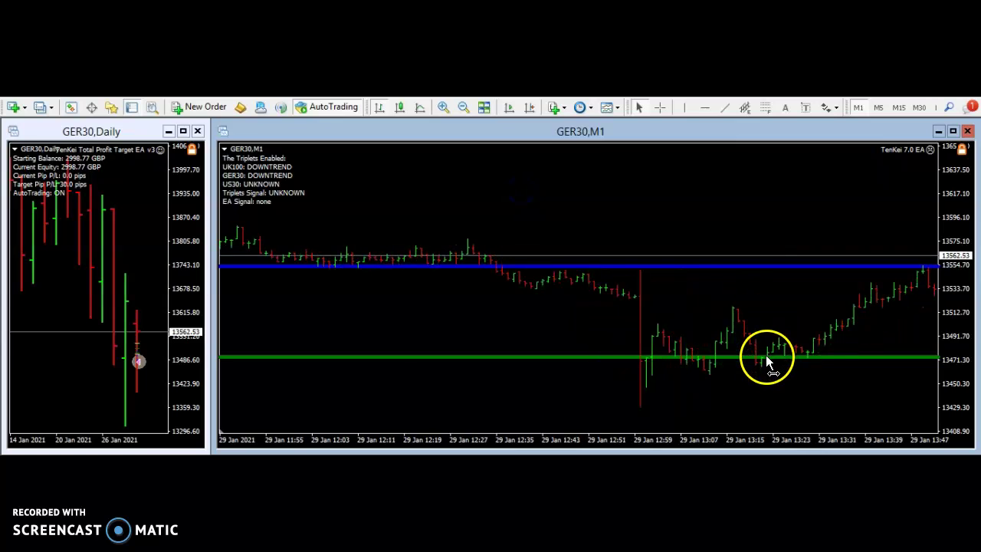
pyautogui.scroll(-3, 748, 314)
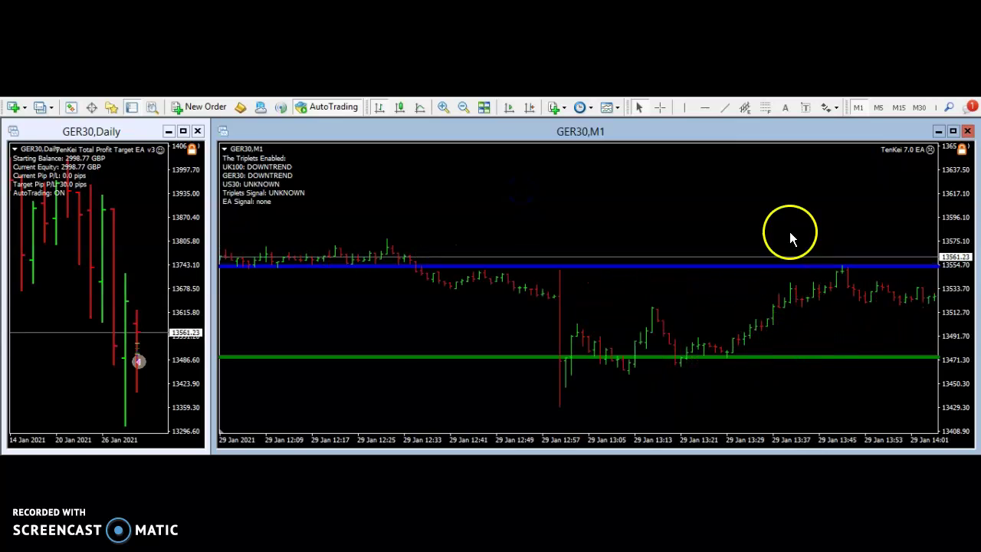
pyautogui.moveTo(735, 199); pyautogui.dragTo(612, 249)
pyautogui.moveTo(535, 220); pyautogui.dragTo(333, 171)
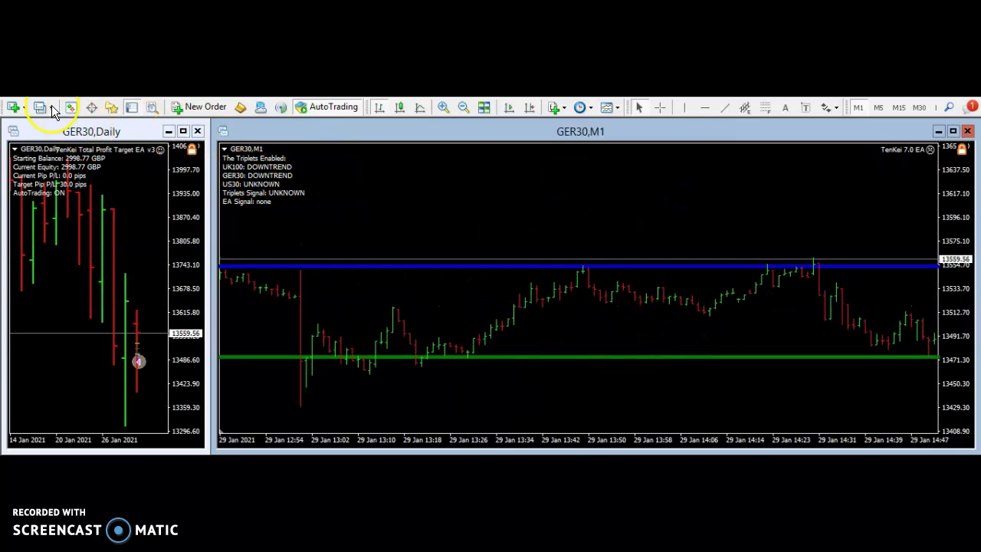
# - Open the GER30 Daily EA's inputs from its smiley icon, then move and resize the dialog
pyautogui.click(159, 150)
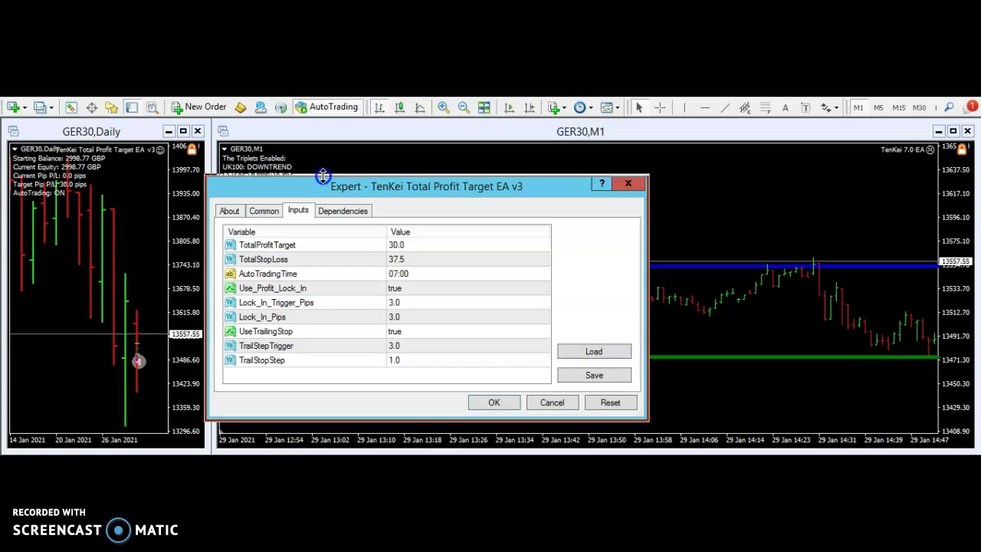
pyautogui.moveTo(324, 185); pyautogui.dragTo(141, 178)
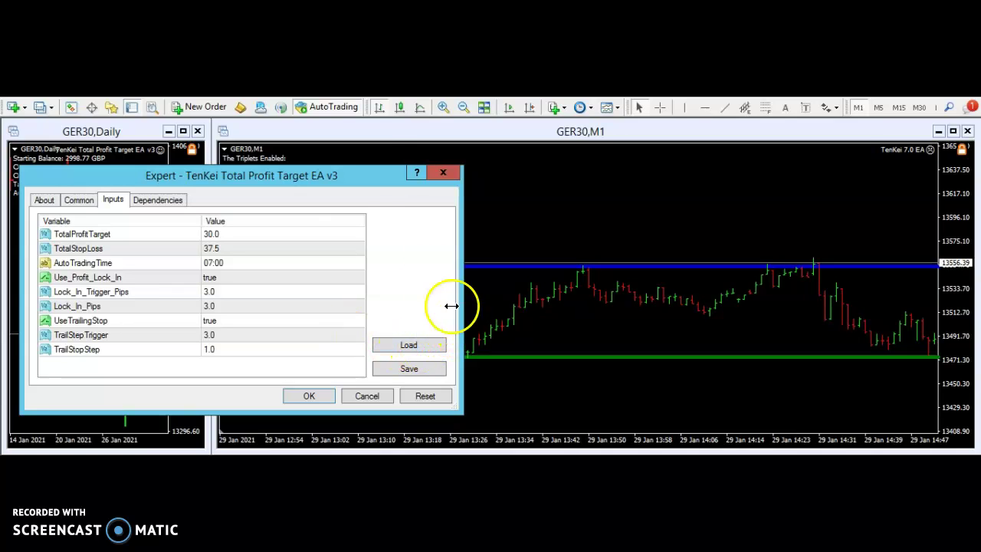
pyautogui.moveTo(372, 169); pyautogui.dragTo(334, 317)
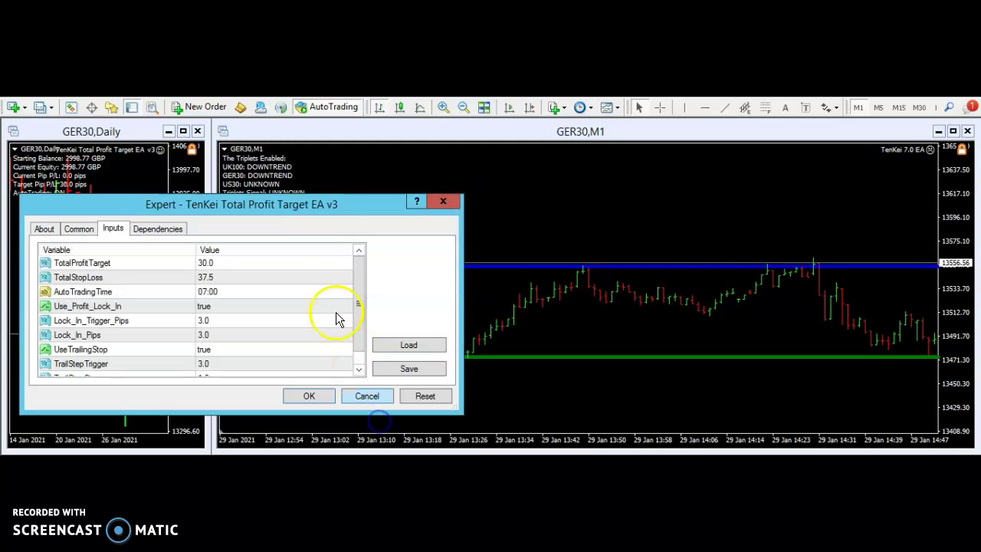
pyautogui.moveTo(324, 201); pyautogui.dragTo(385, 410)
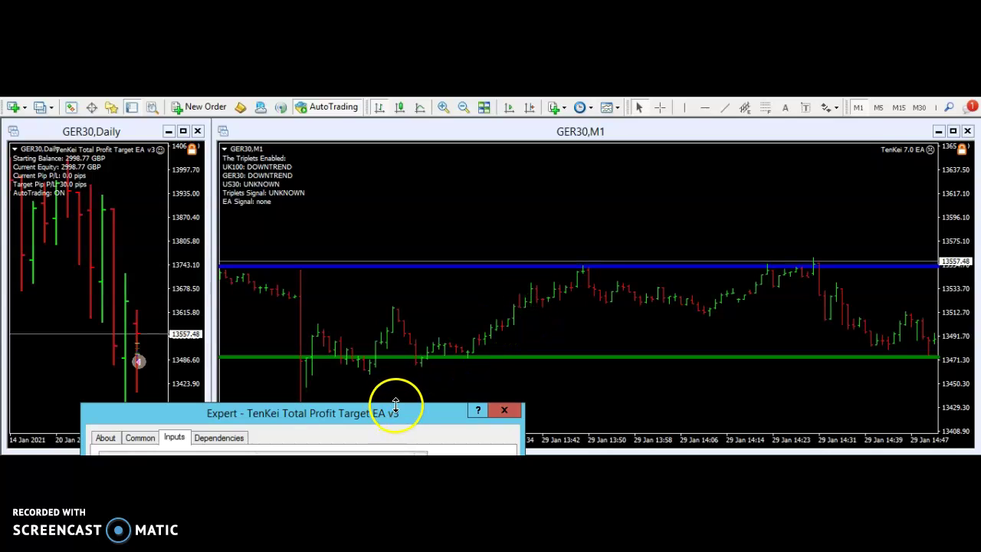
pyautogui.moveTo(395, 404); pyautogui.dragTo(371, 200)
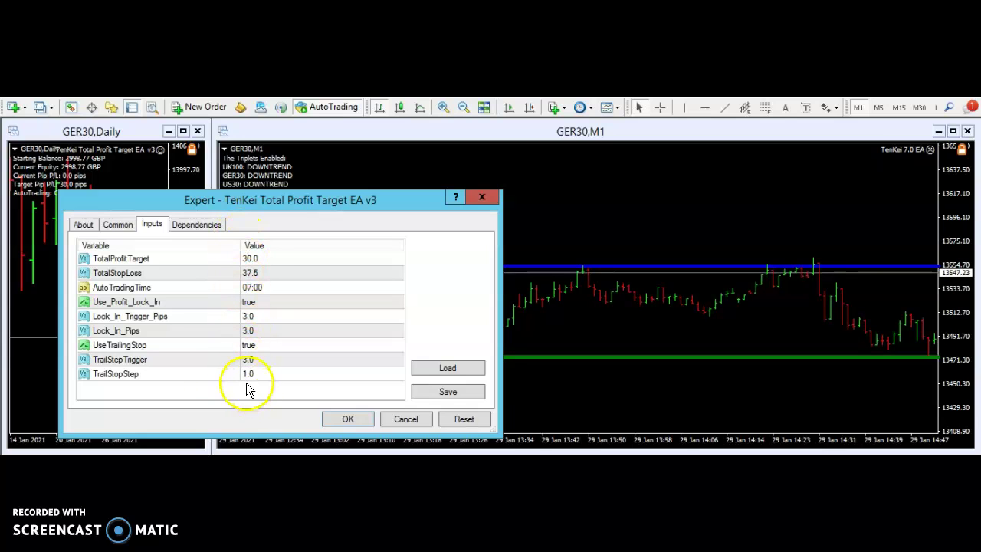
# - Change TotalProfitTarget to 3.0 and switch AutoTrading on
pyautogui.doubleClick(250, 260)
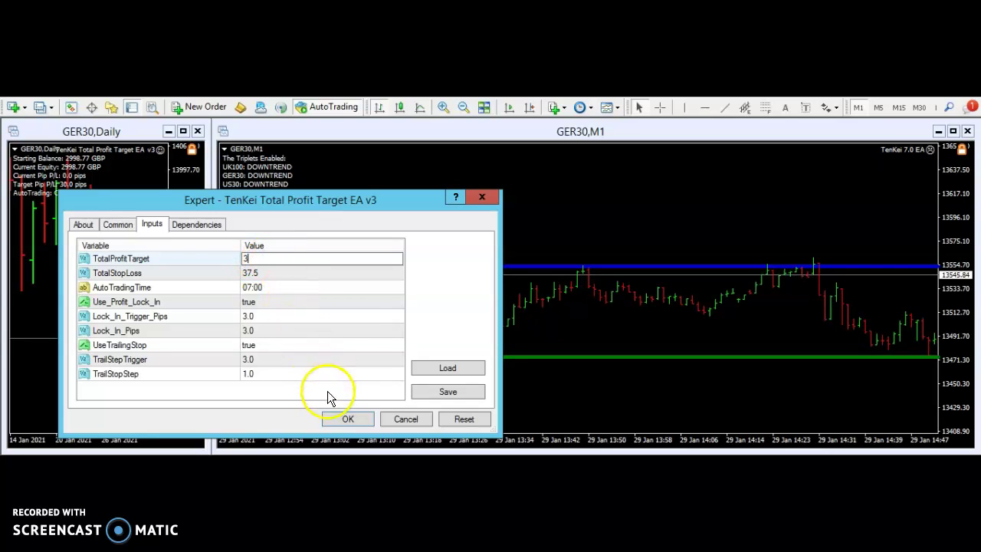
pyautogui.click(273, 388)
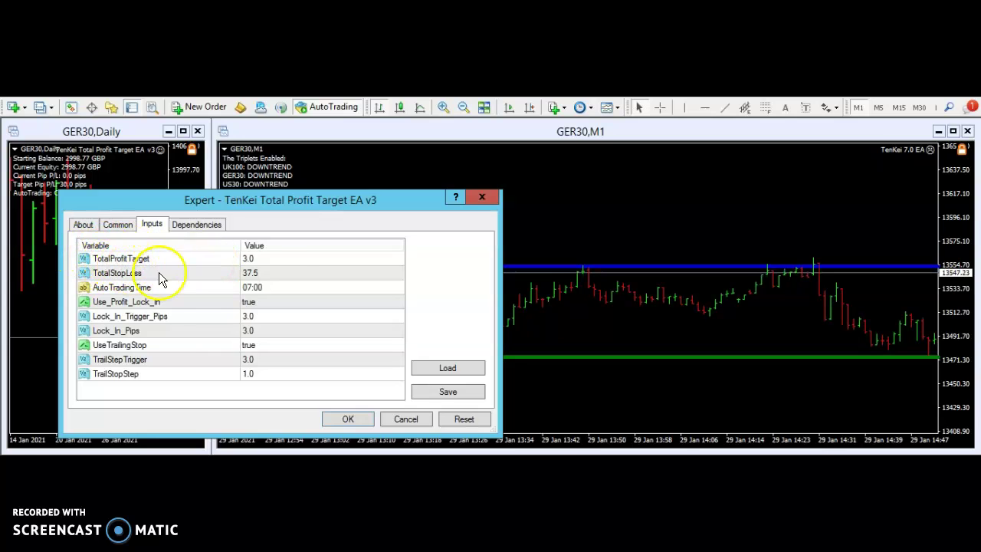
pyautogui.click(327, 109)
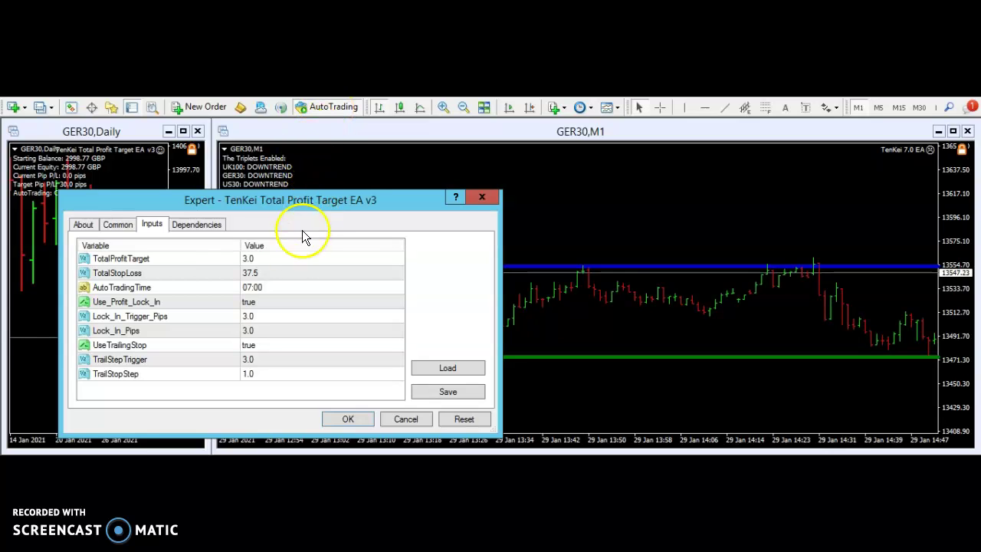
# - Re-edit TotalProfitTarget to 12.5 and commit the value
pyautogui.click(247, 259)
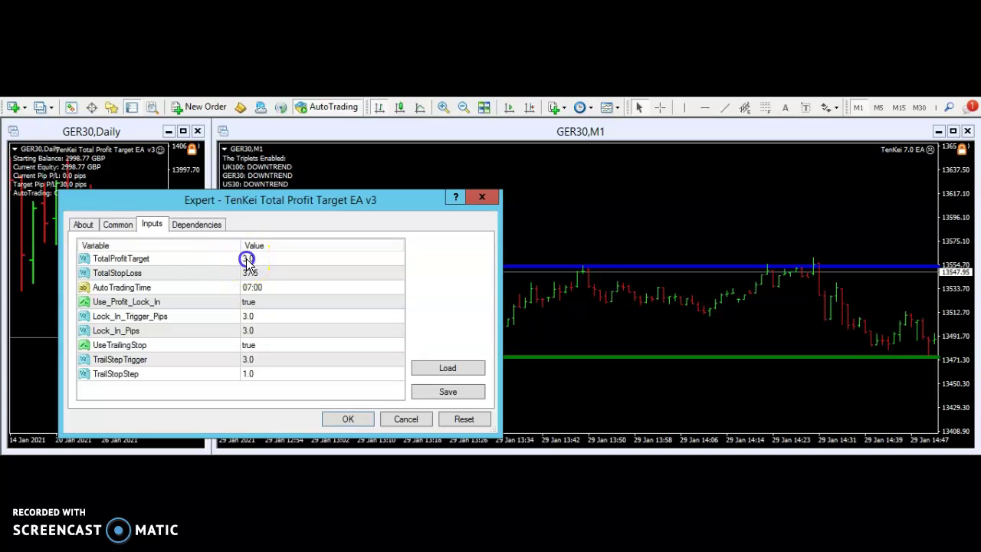
pyautogui.click(246, 259)
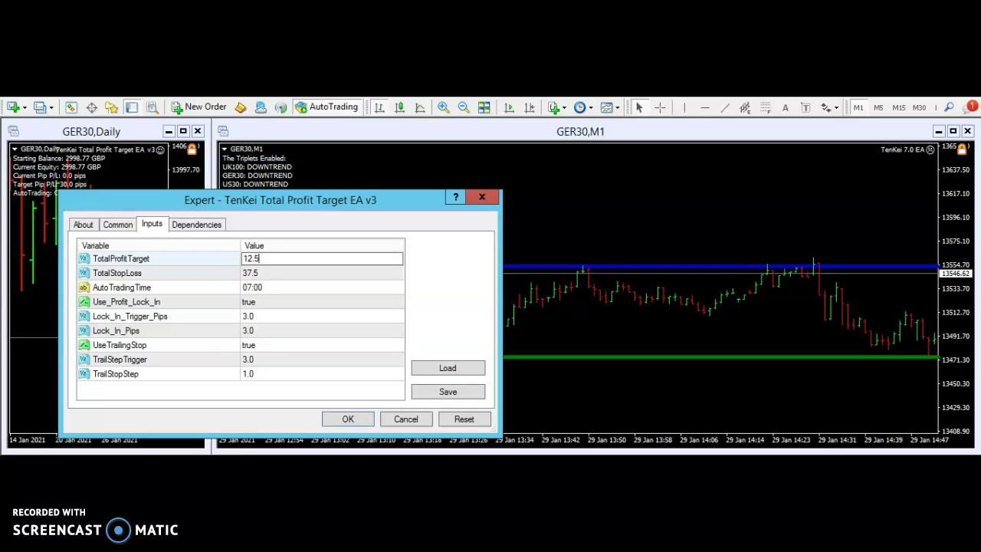
pyautogui.click(280, 406)
pyautogui.click(262, 391)
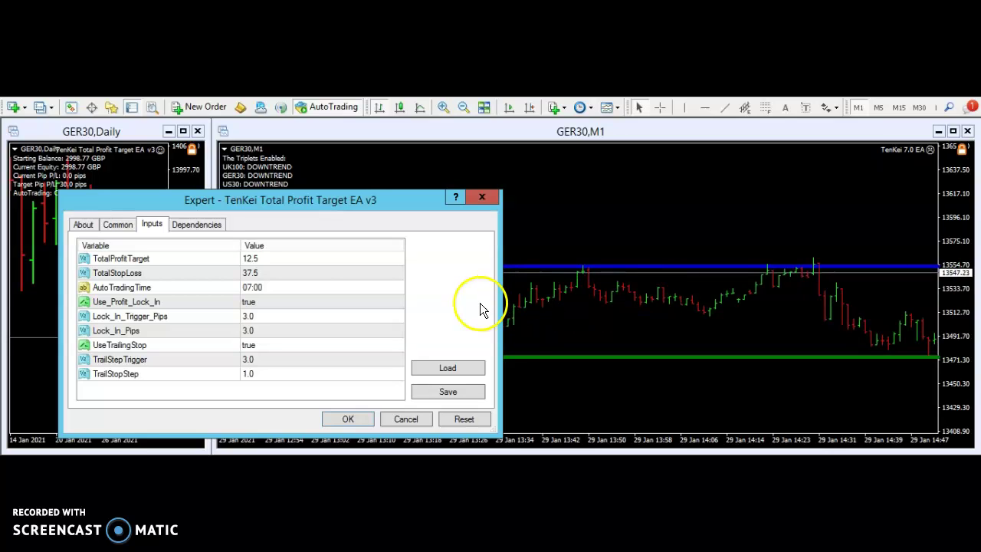
# - Set the EA's TotalStopLoss input to 0.0
pyautogui.click(256, 261)
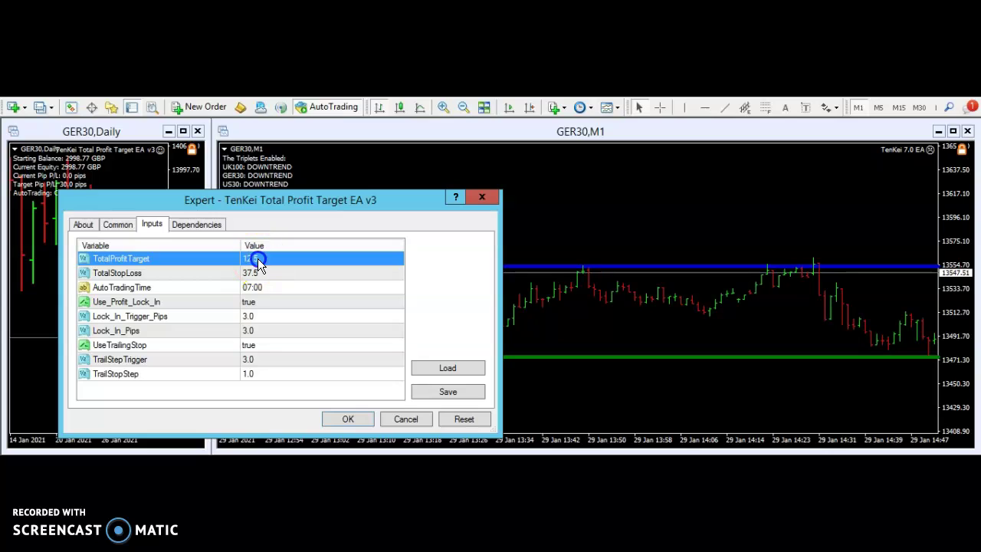
pyautogui.doubleClick(257, 273)
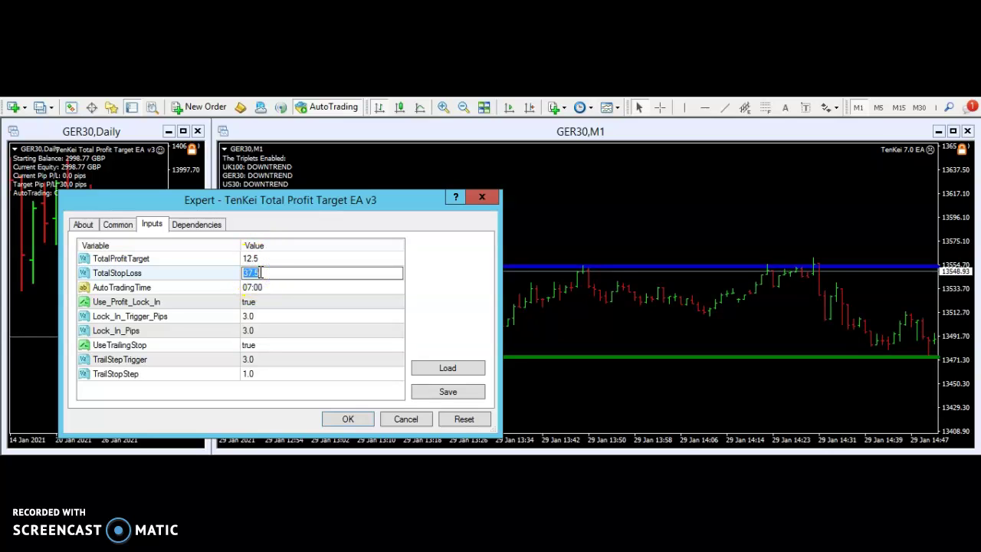
pyautogui.click(244, 392)
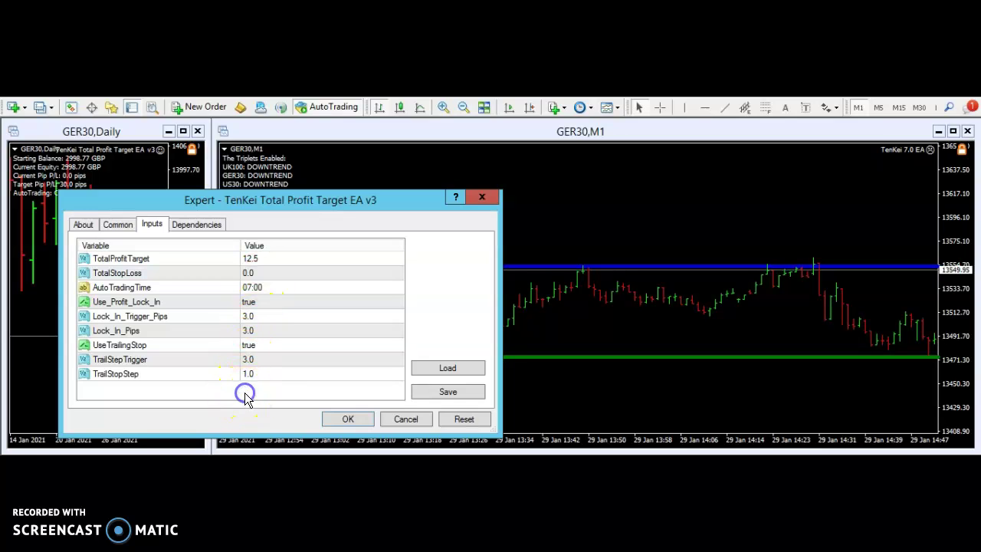
# - Set TotalProfitTarget to 100, turn AutoTrading on, and apply the EA settings with OK
pyautogui.click(256, 260)
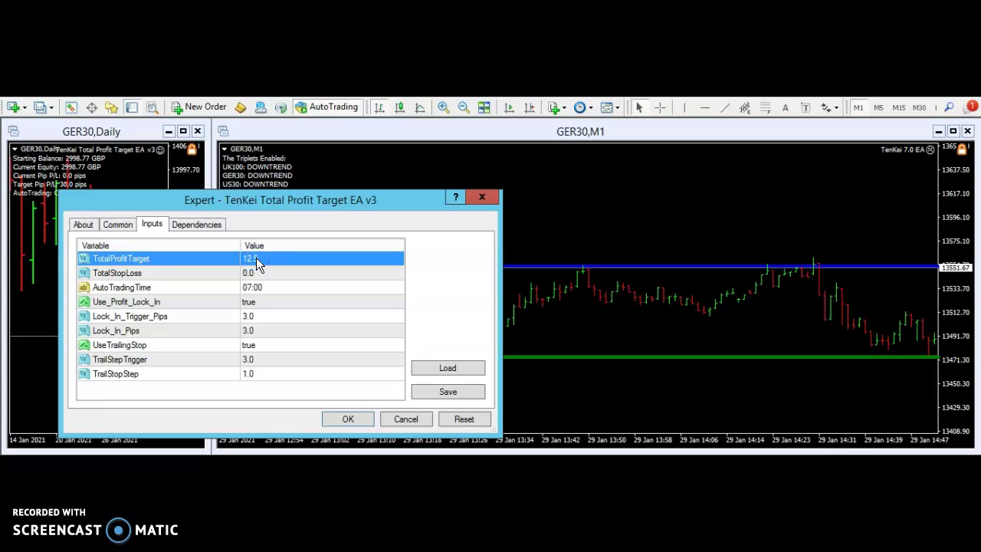
pyautogui.click(247, 280)
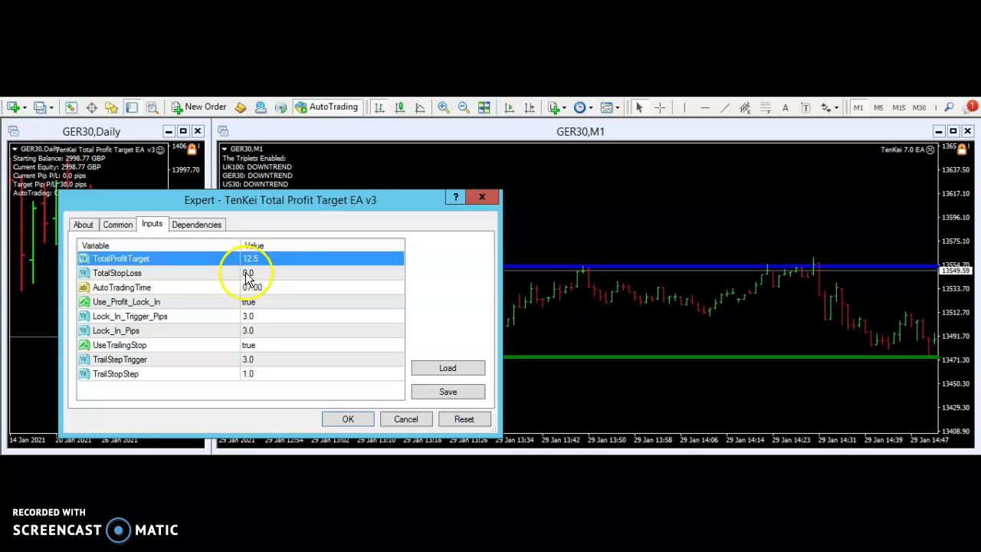
pyautogui.click(257, 262)
pyautogui.click(259, 263)
pyautogui.click(257, 258)
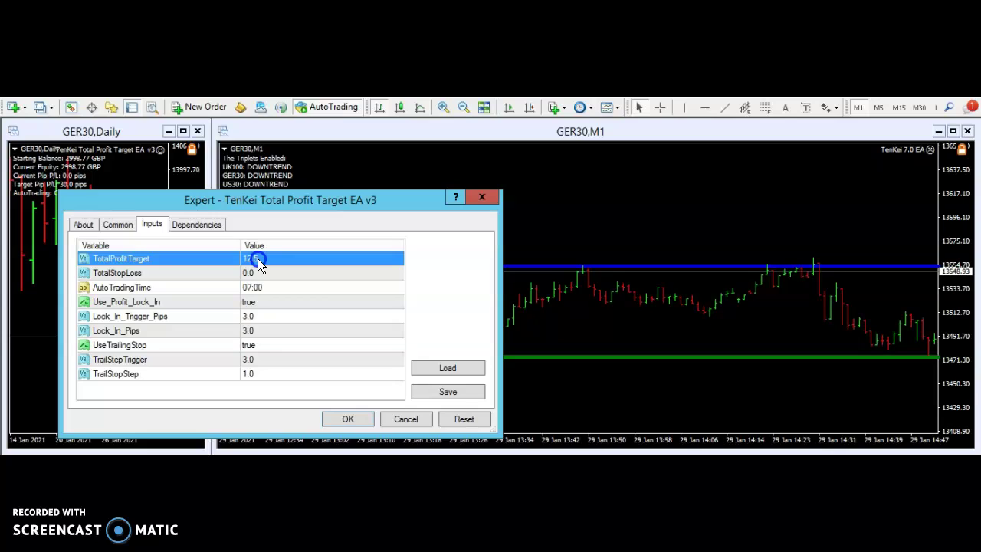
pyautogui.write('100')
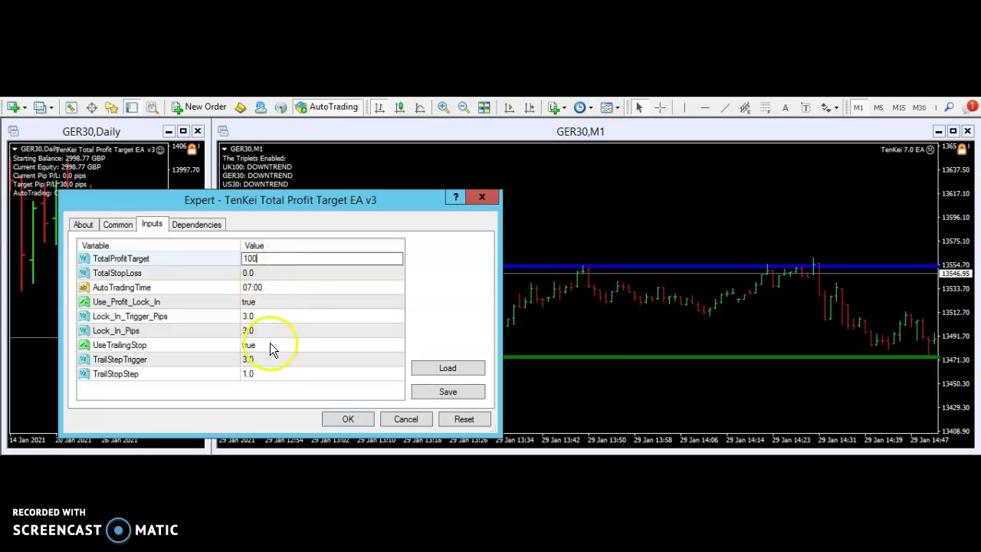
pyautogui.click(263, 391)
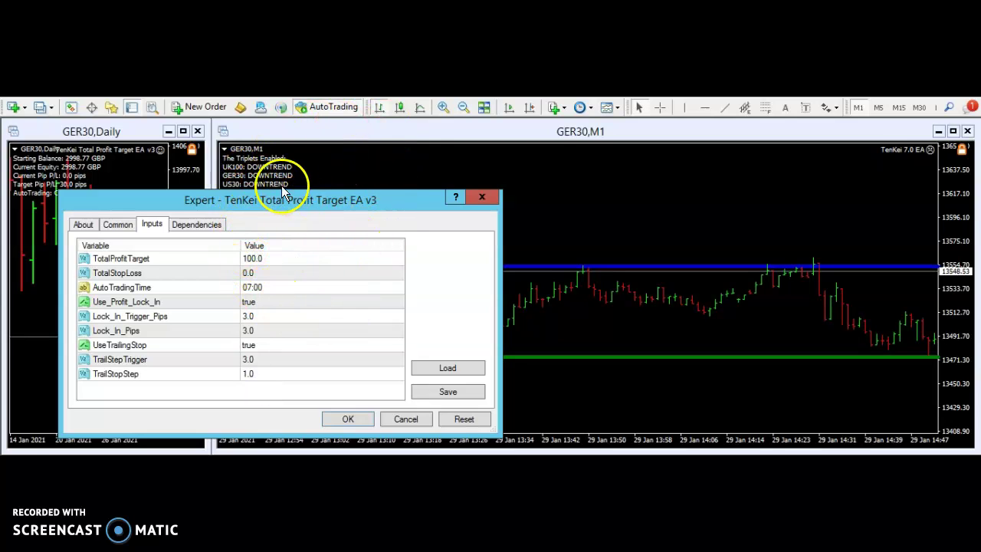
pyautogui.click(324, 112)
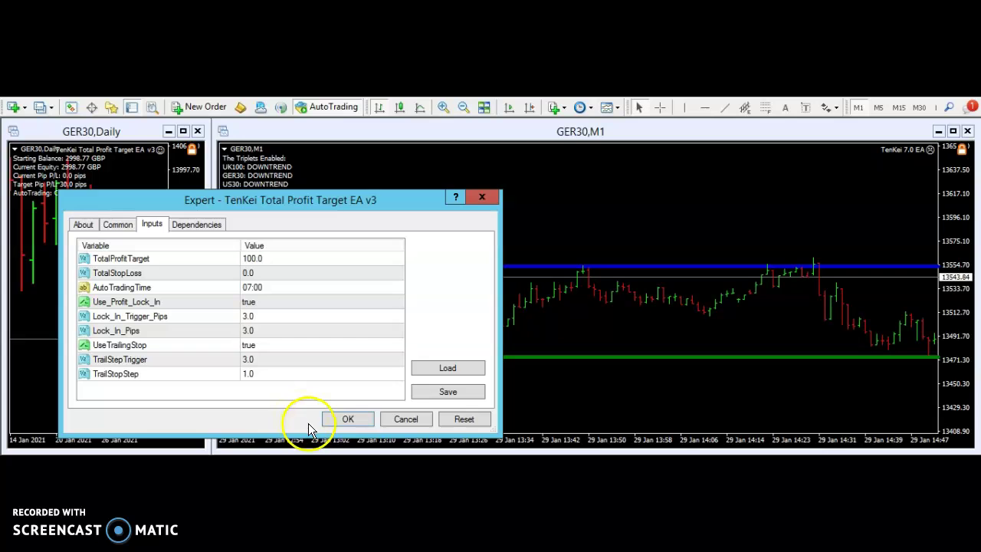
pyautogui.click(350, 421)
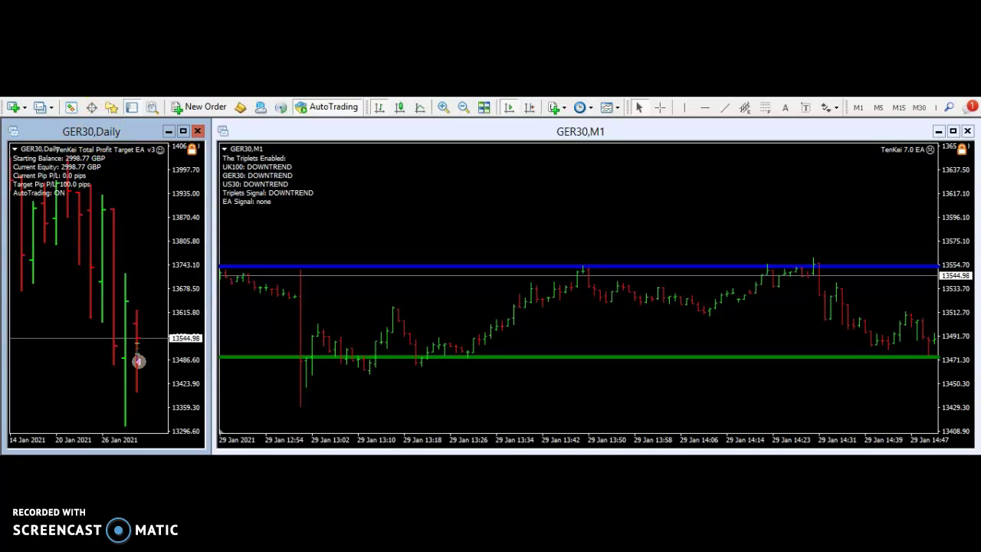
# - Show the Market Watch window from the View menu
pyautogui.hotkey('alt', 'v')
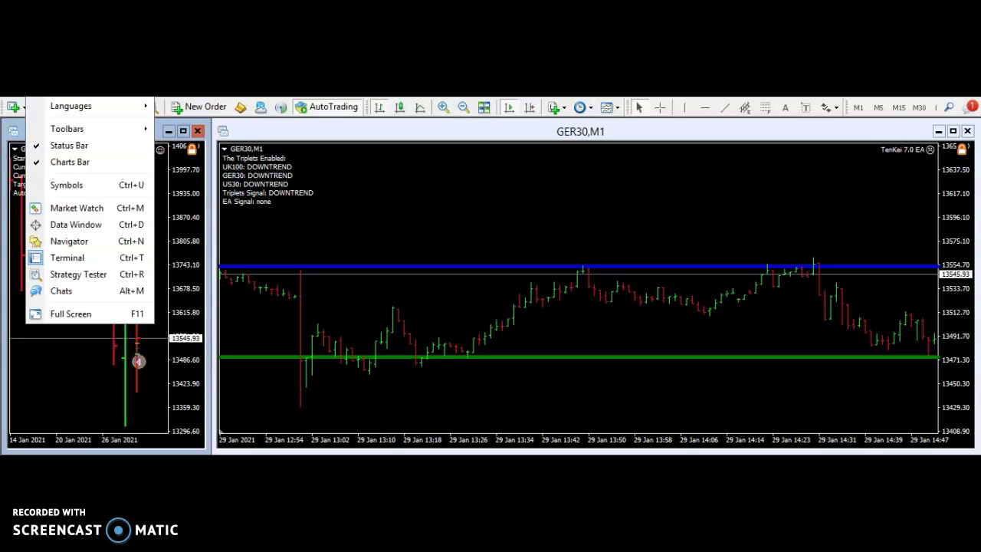
pyautogui.click(69, 208)
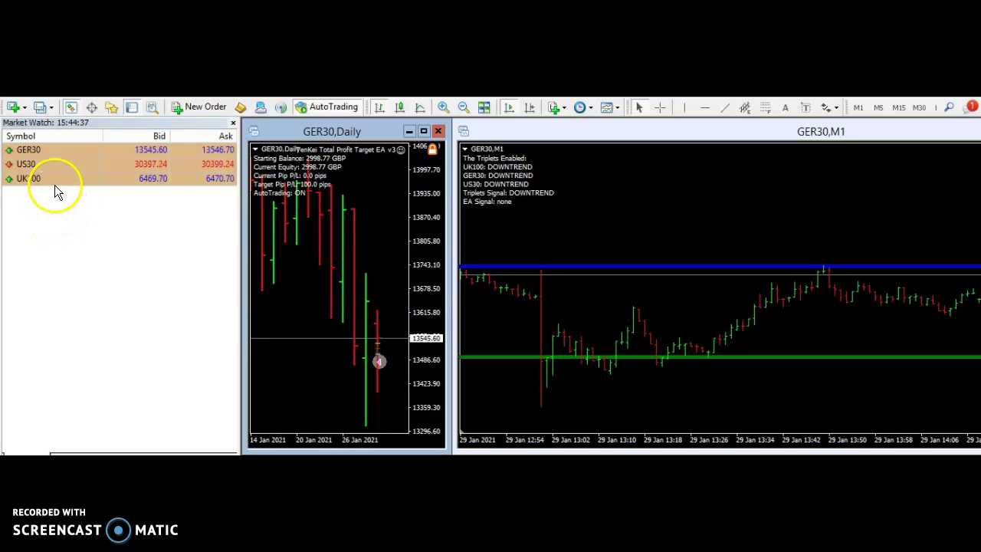
# - Open a new US30 chart window from Market Watch's context menu
pyautogui.moveTo(50, 162)
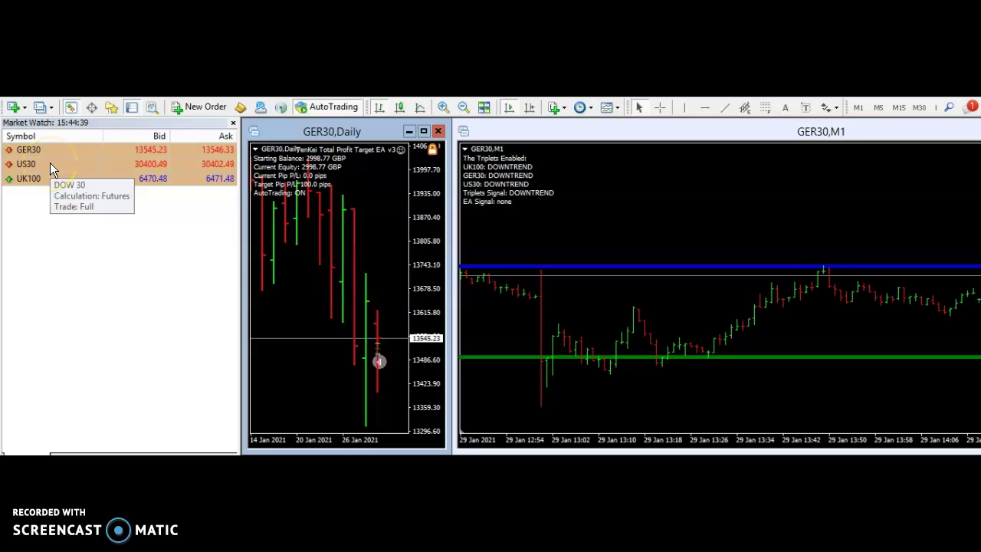
pyautogui.click(50, 163)
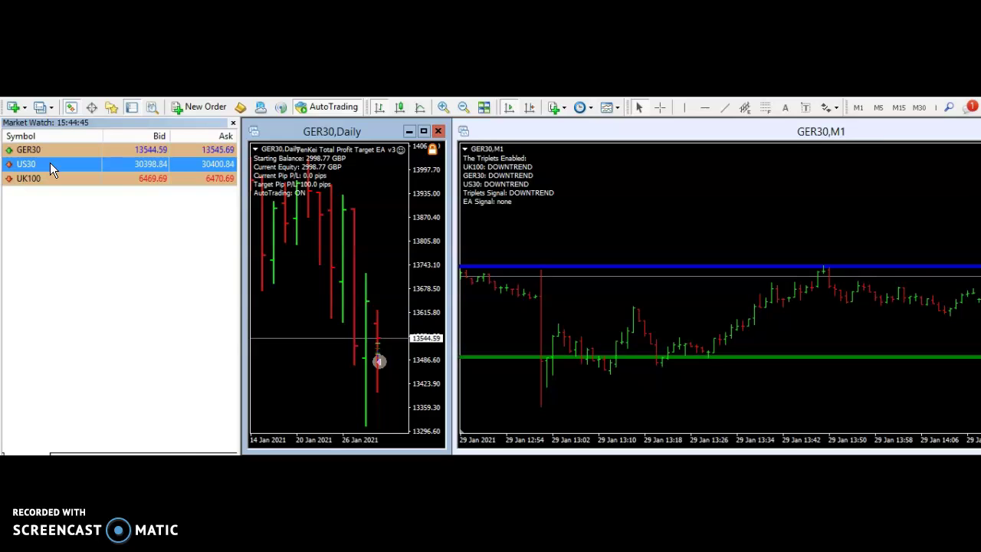
pyautogui.rightClick(50, 162)
pyautogui.click(39, 167)
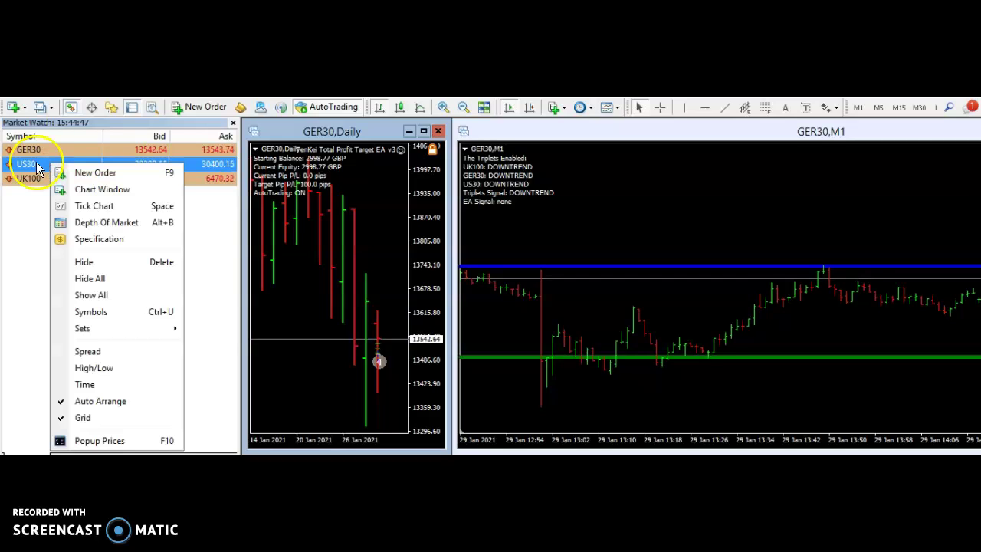
pyautogui.click(94, 191)
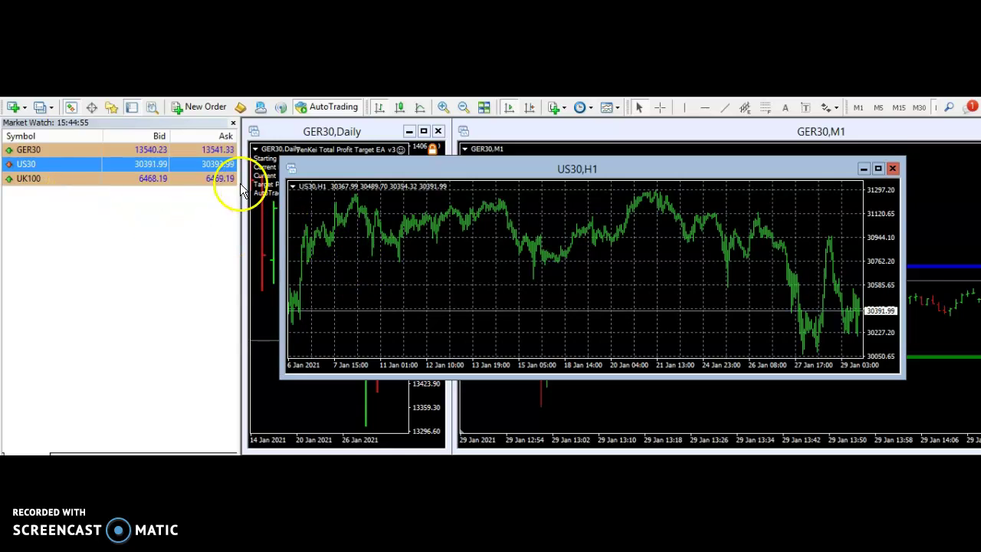
# - Close Market Watch, move the US30 chart over the GER30 M1 chart, and switch it to M1
pyautogui.click(233, 125)
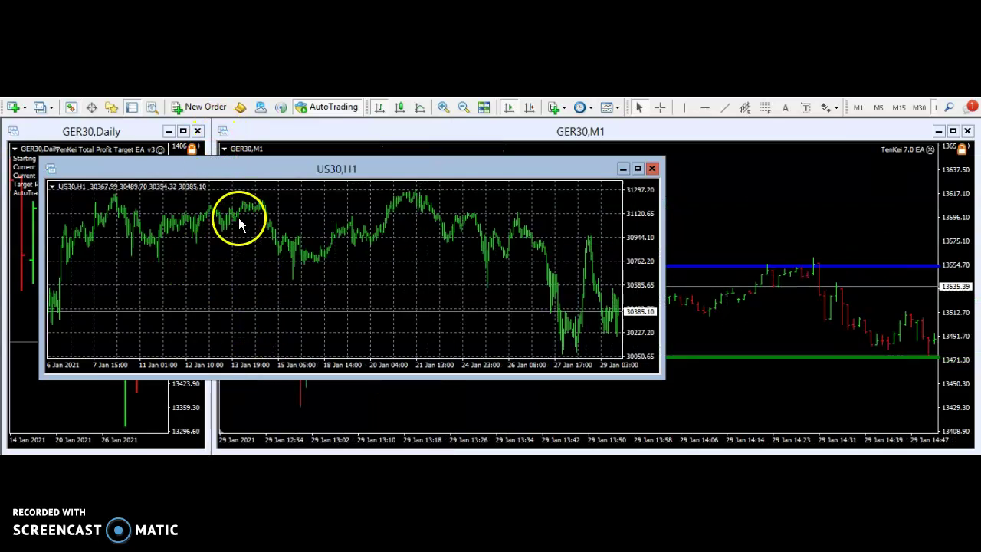
pyautogui.click(284, 165)
pyautogui.click(341, 179)
pyautogui.moveTo(346, 181); pyautogui.dragTo(445, 167)
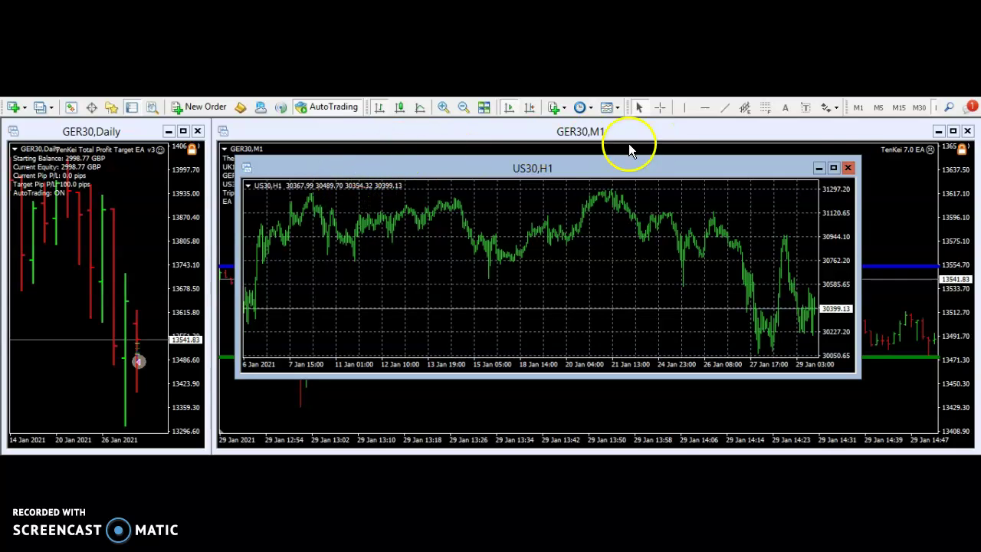
pyautogui.click(858, 108)
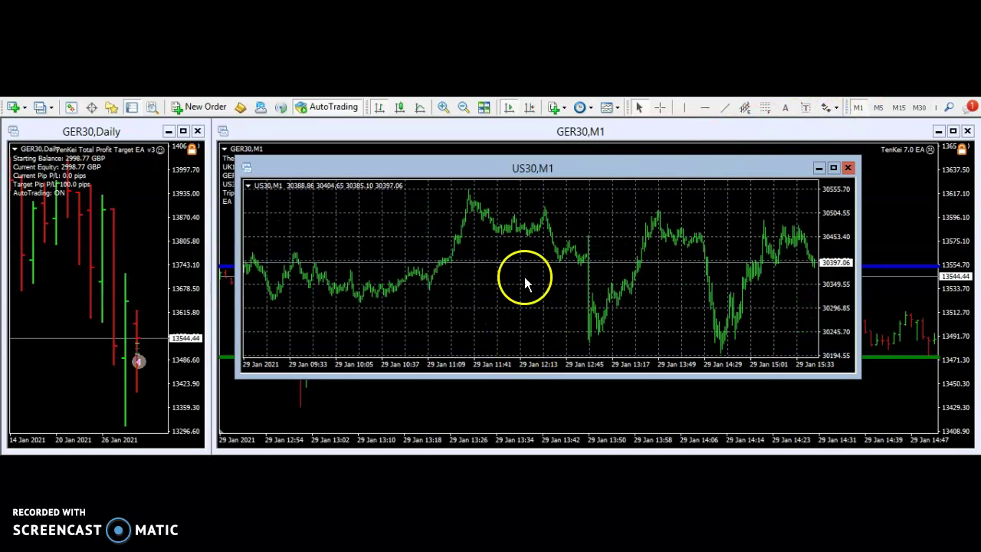
pyautogui.click(504, 292)
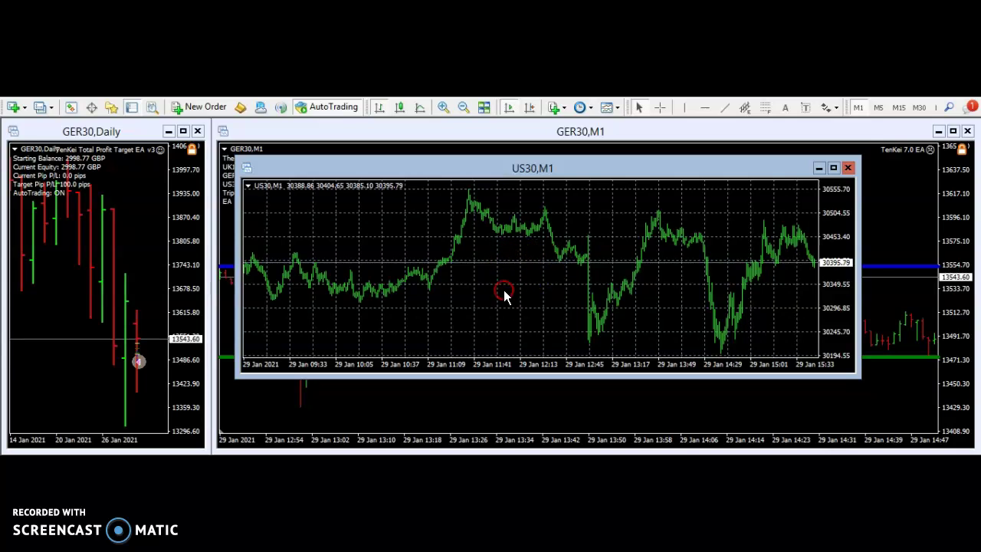
# - In US30 chart properties, turn off the grid and OHLC readout and toggle period separators
pyautogui.rightClick(504, 291)
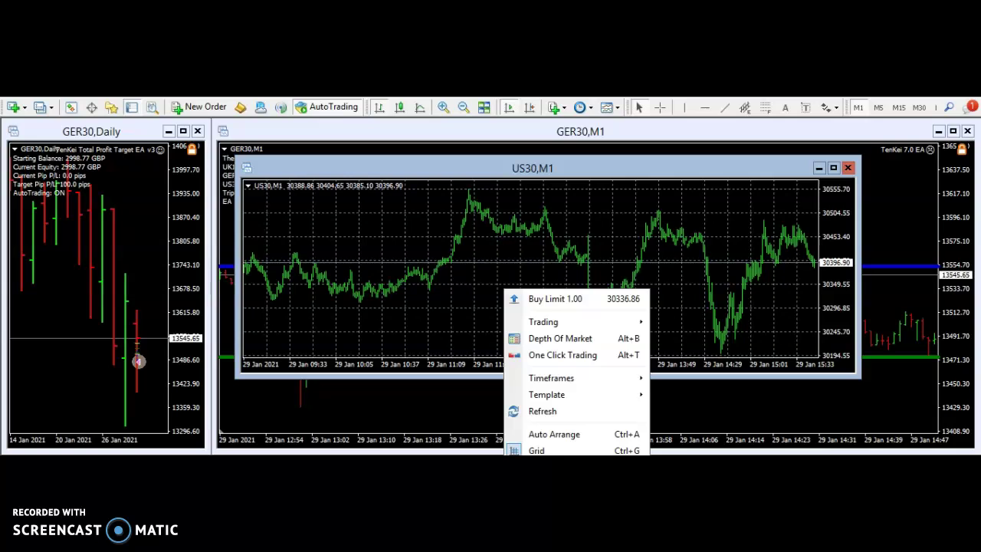
pyautogui.press('F8')
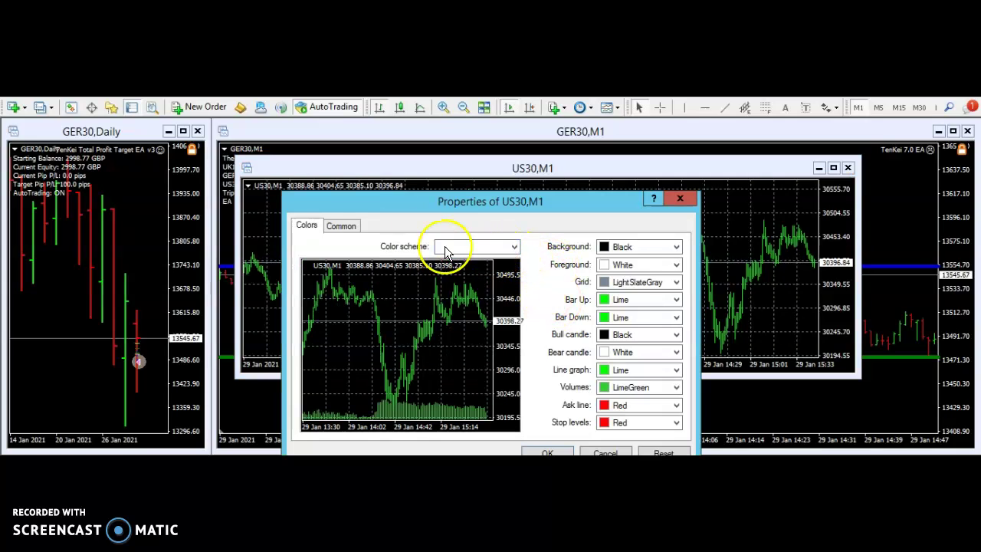
pyautogui.click(341, 226)
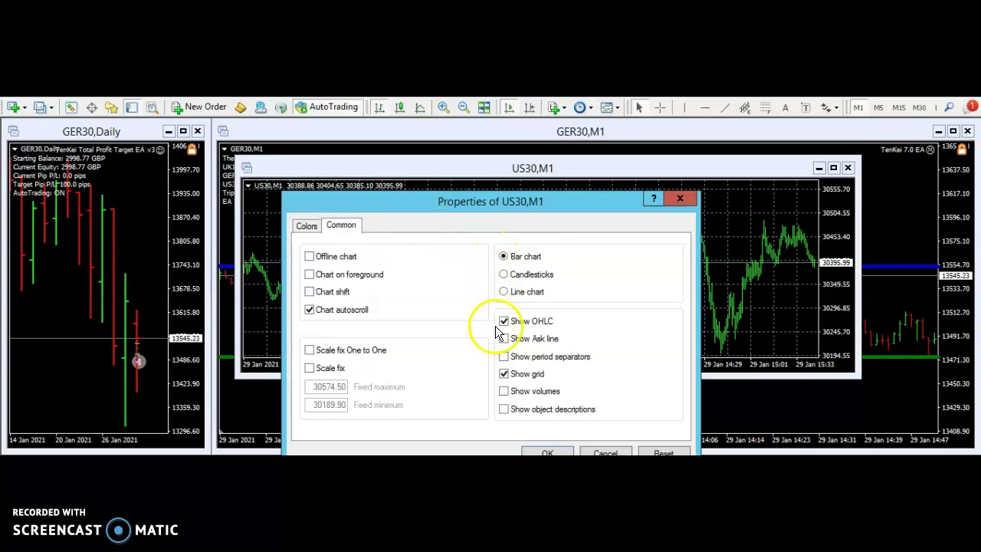
pyautogui.click(503, 374)
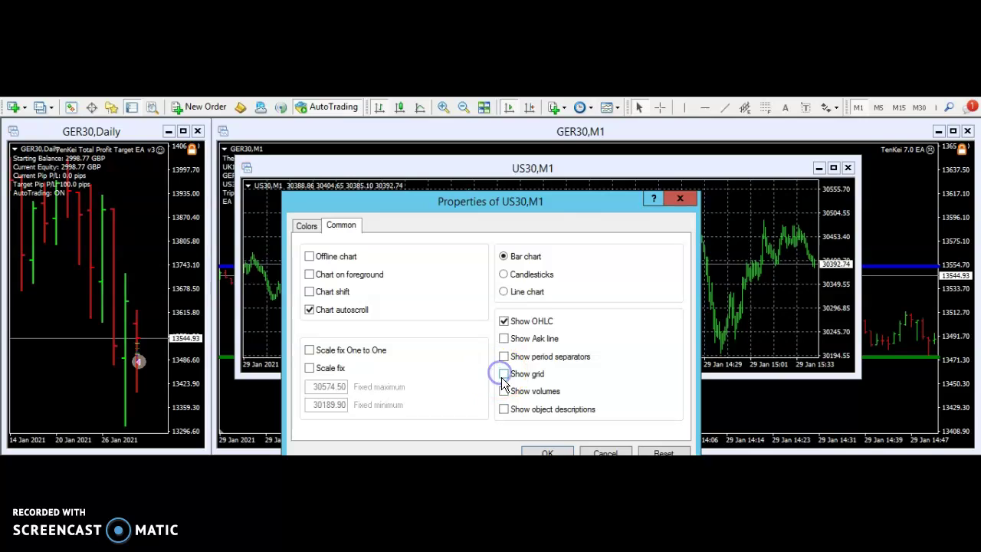
pyautogui.click(503, 322)
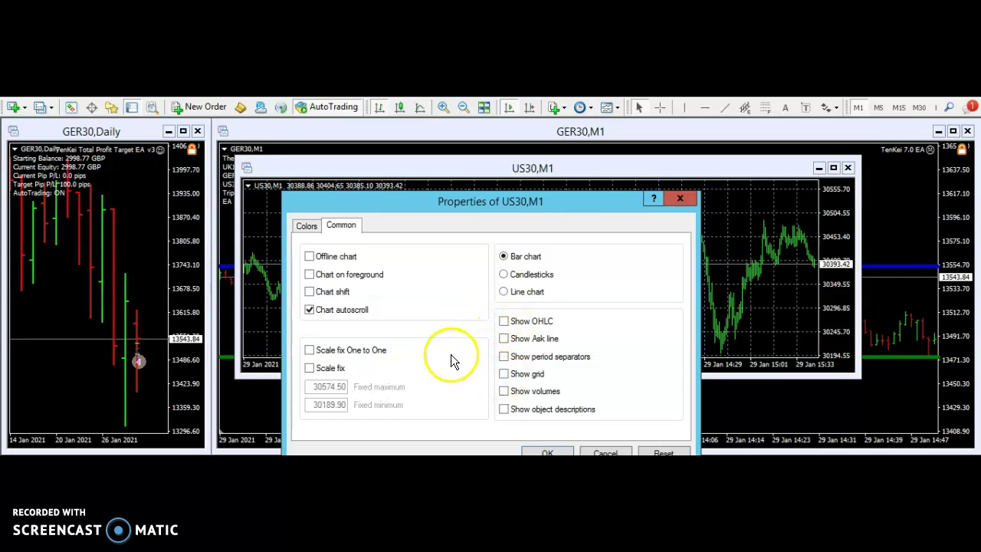
pyautogui.click(505, 357)
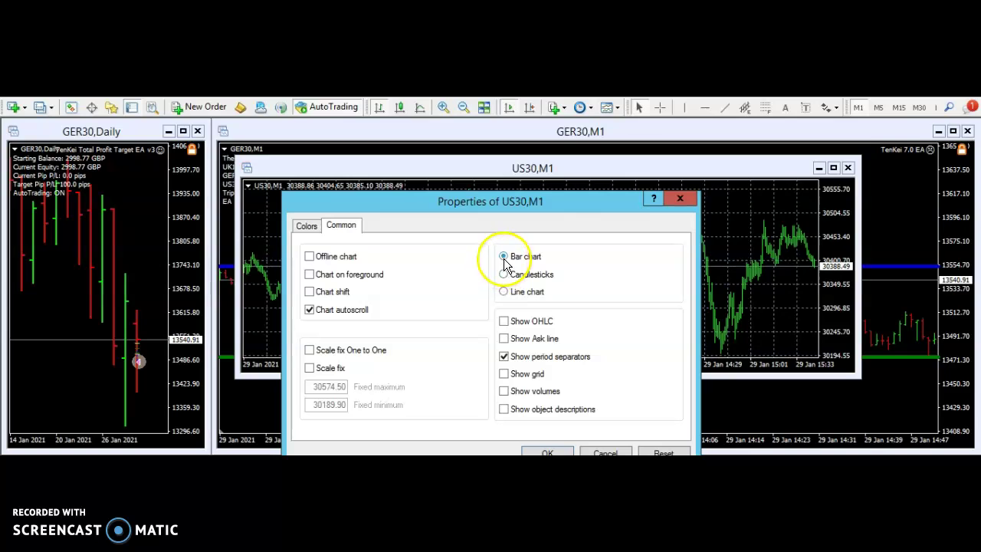
# - Set the Bar Down colour to Red and apply the properties
pyautogui.click(307, 225)
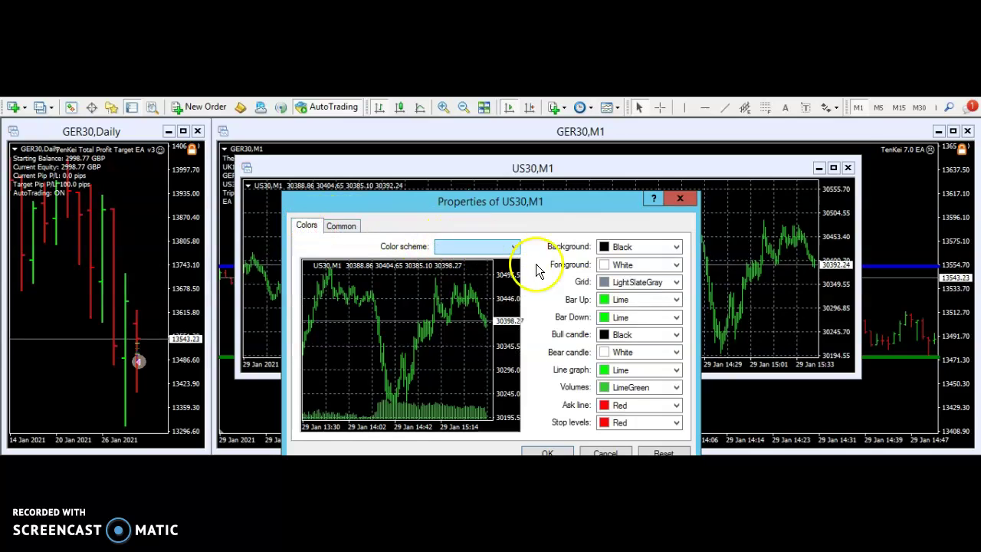
pyautogui.click(675, 318)
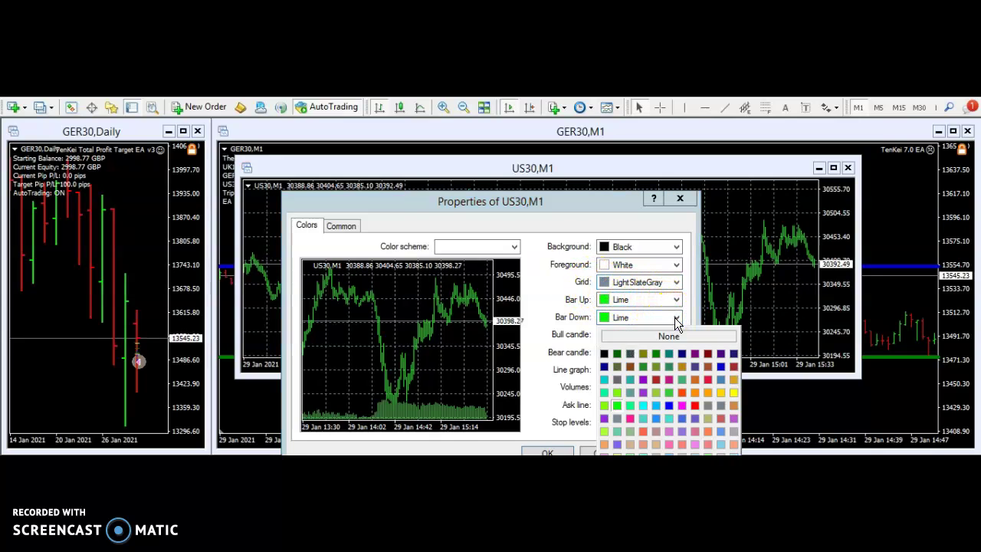
pyautogui.click(692, 403)
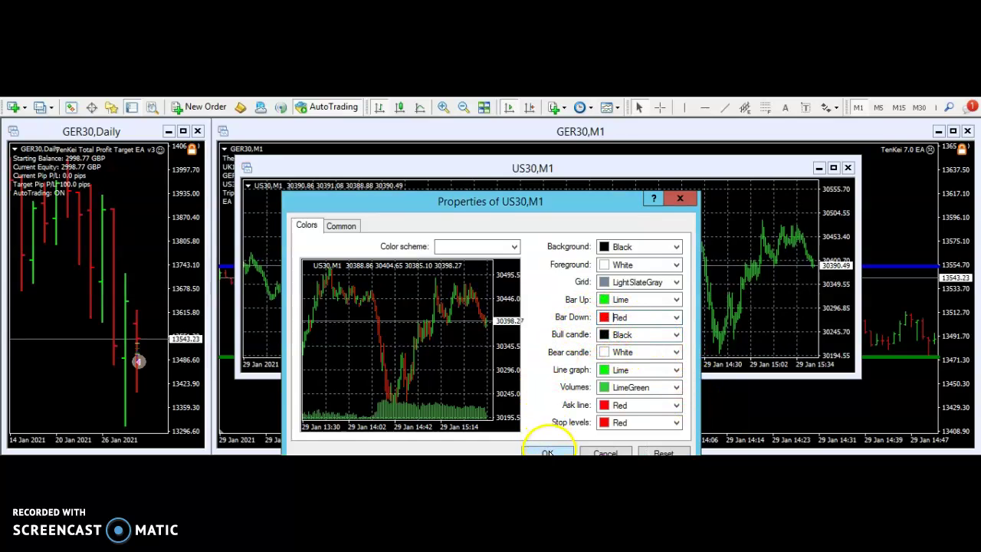
pyautogui.moveTo(573, 196); pyautogui.dragTo(574, 175)
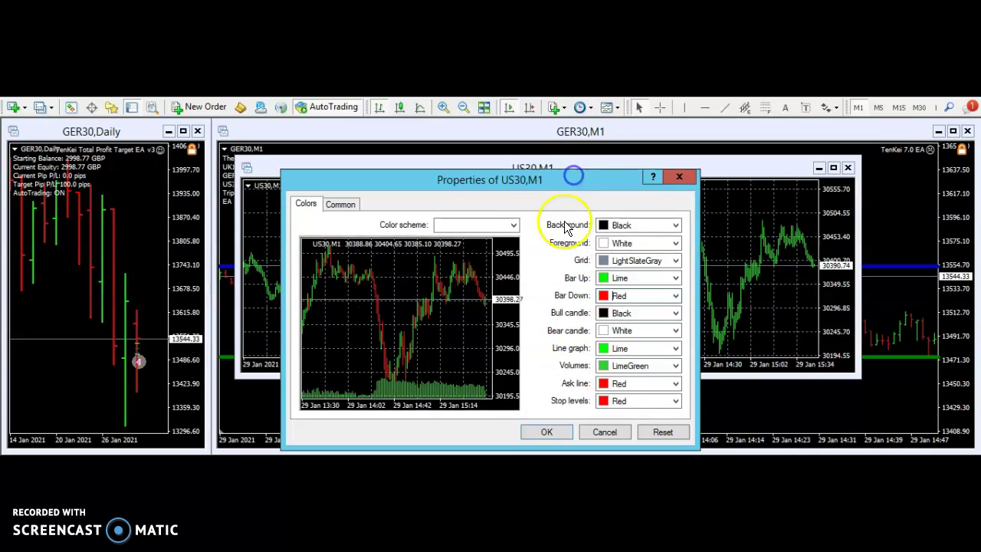
pyautogui.click(551, 430)
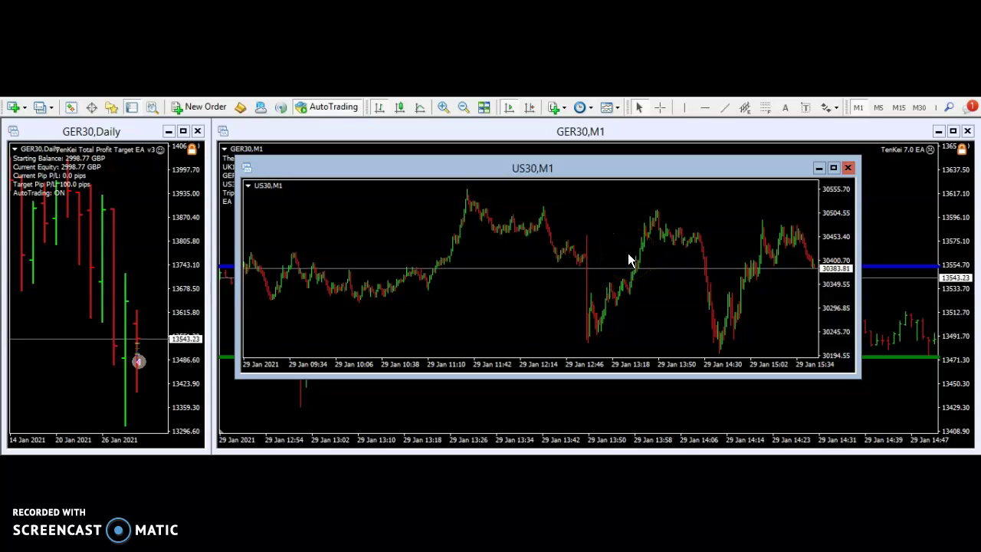
# - Zoom the US30 M1 bars in three levels and back out one, framing roughly 14:17–15:45
pyautogui.click(603, 192)
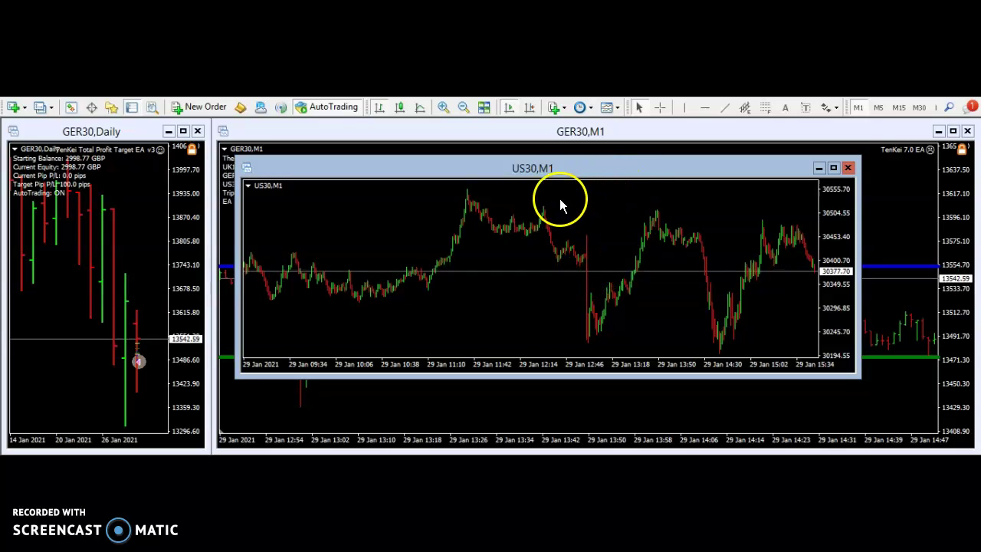
pyautogui.click(443, 107)
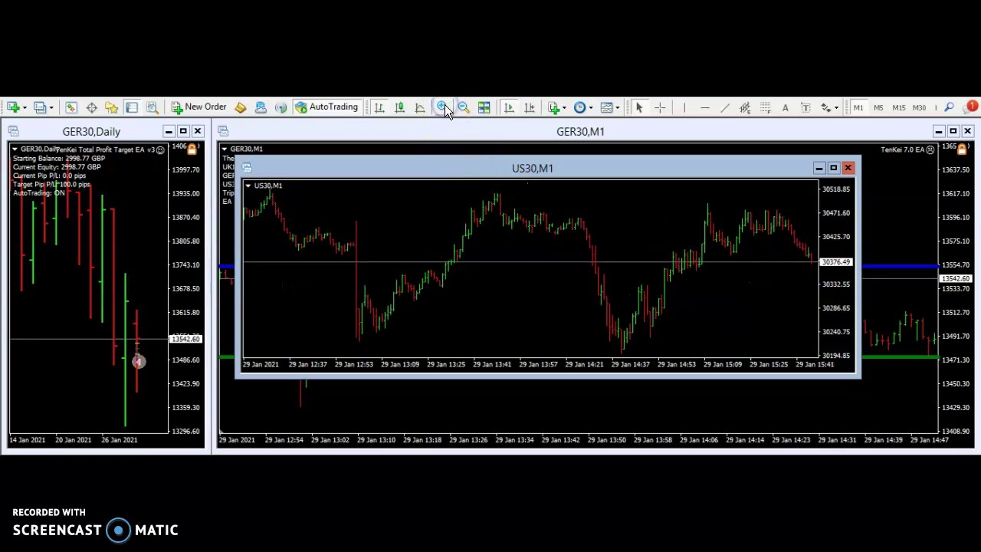
pyautogui.click(443, 107)
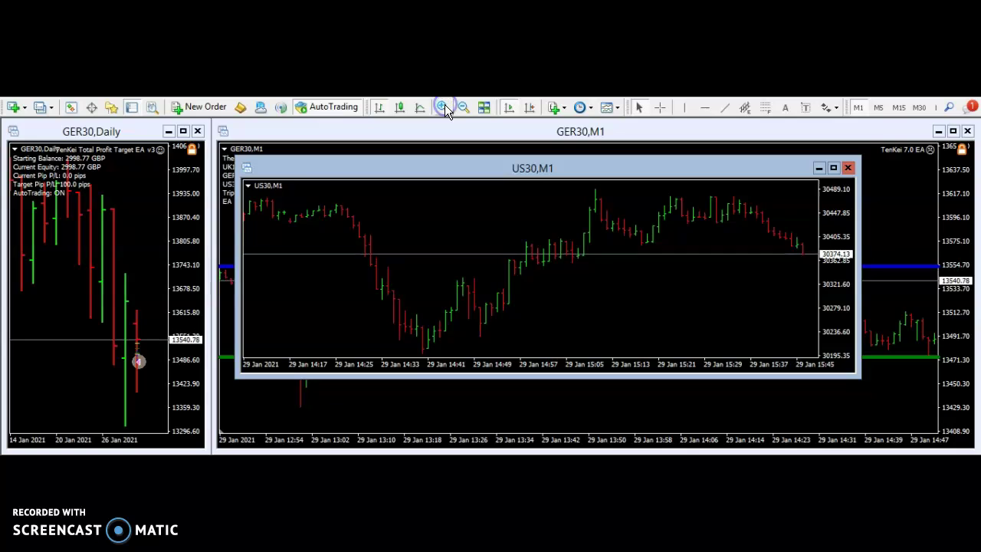
pyautogui.click(443, 108)
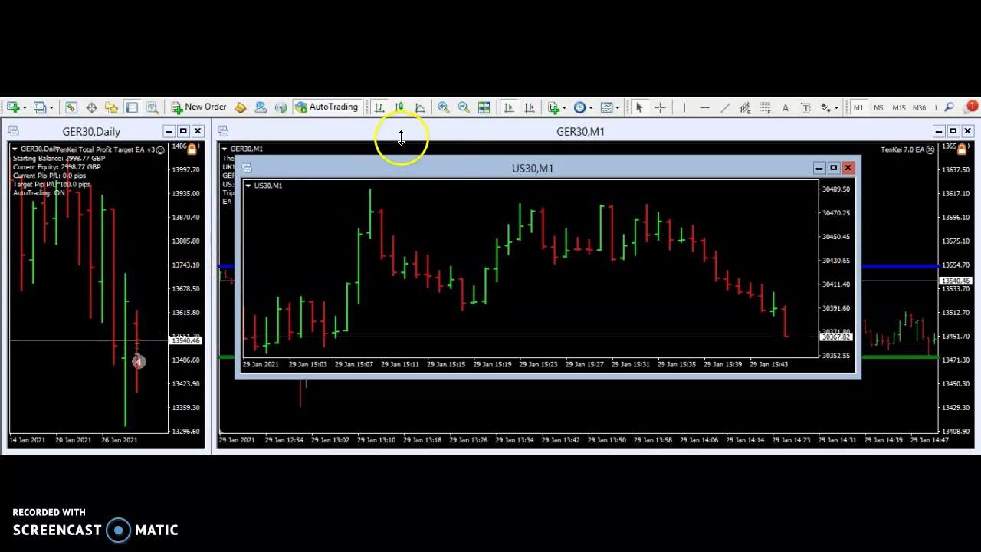
pyautogui.click(463, 108)
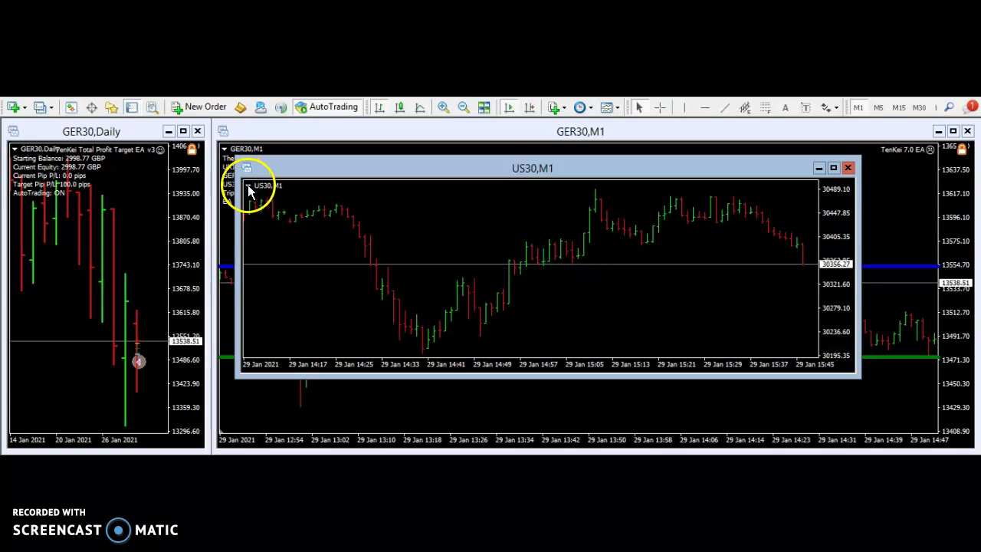
# - Enter 12.5 as TotalProfitTarget in the TenKei Total Profit Target EA v3 inputs, keeping TotalStopLoss 0.0, and confirm
pyautogui.click(159, 151)
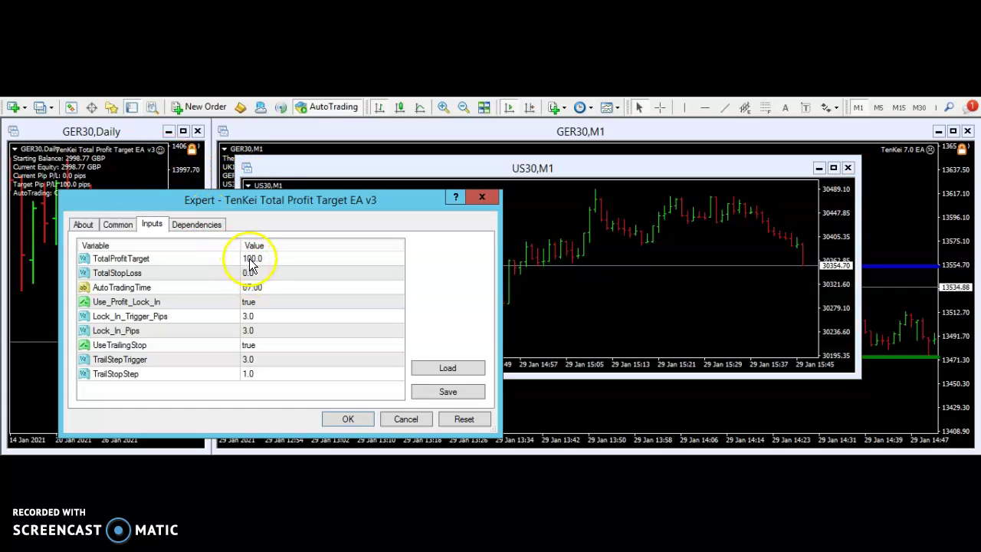
pyautogui.doubleClick(255, 261)
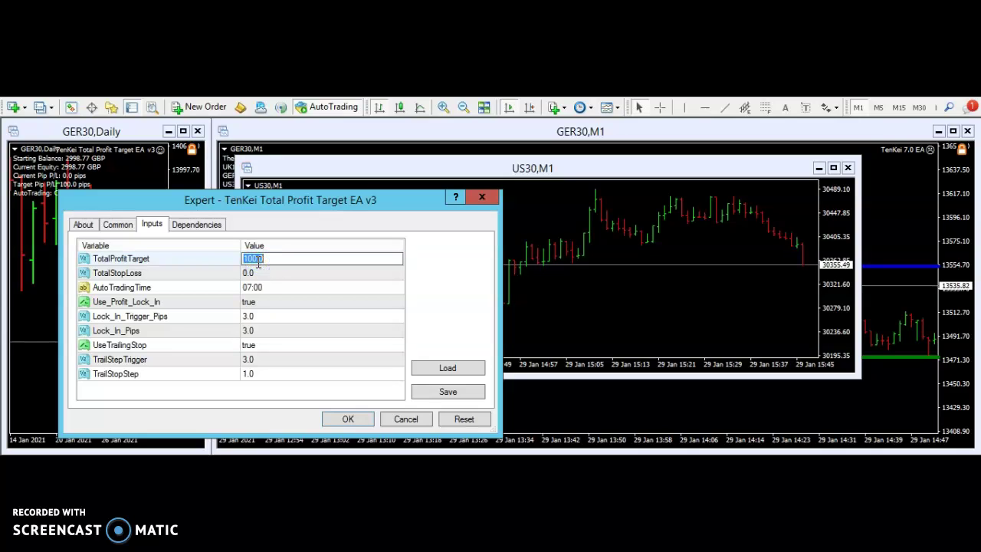
pyautogui.write('12.5')
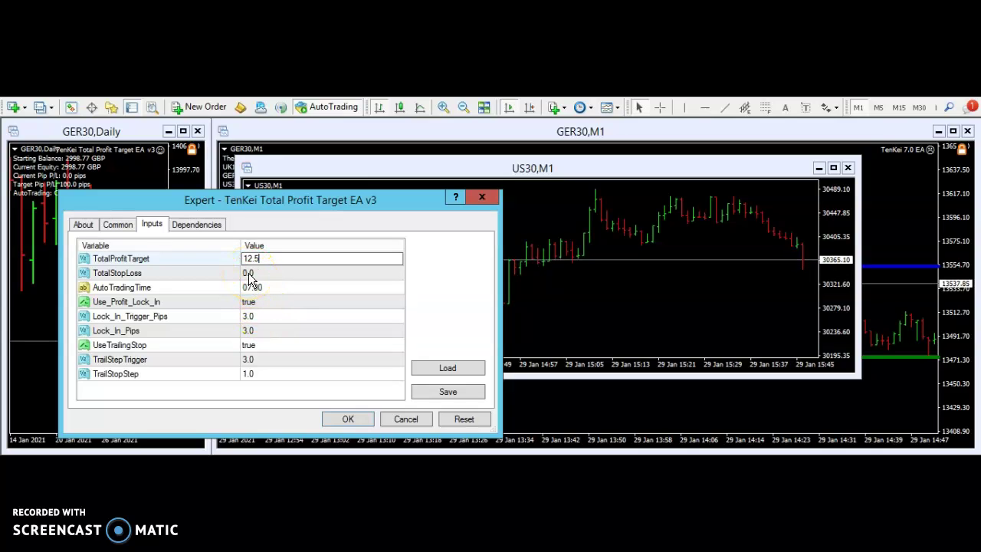
pyautogui.click(348, 419)
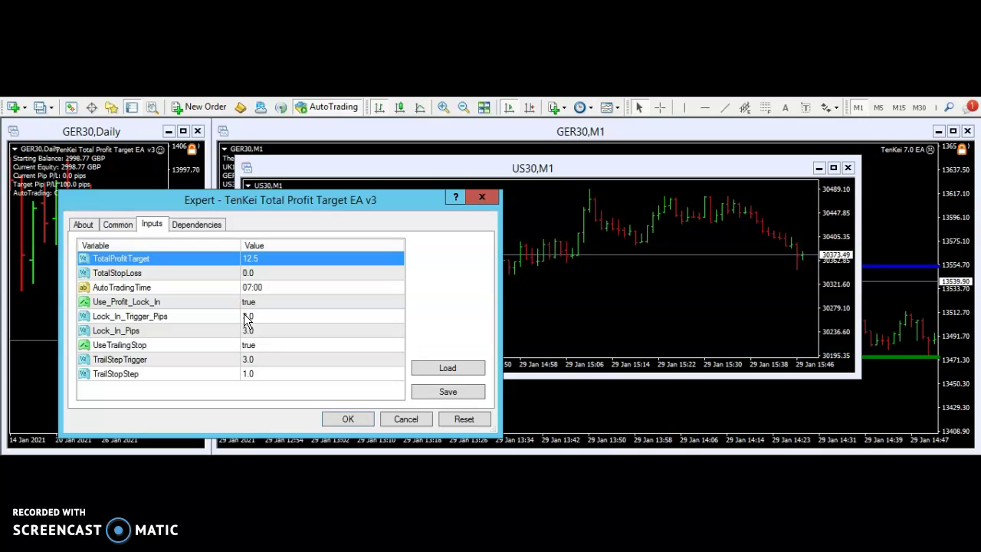
pyautogui.click(205, 324)
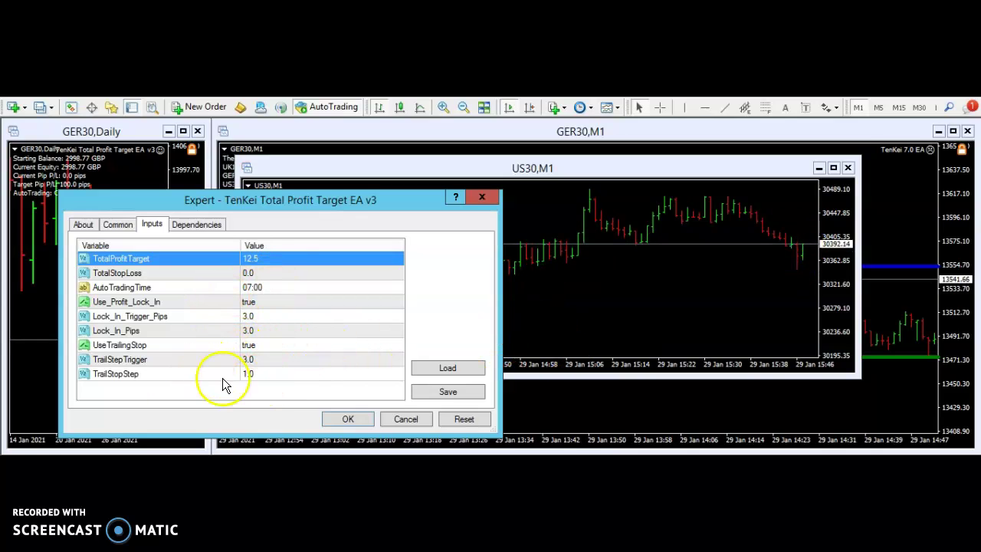
pyautogui.click(343, 424)
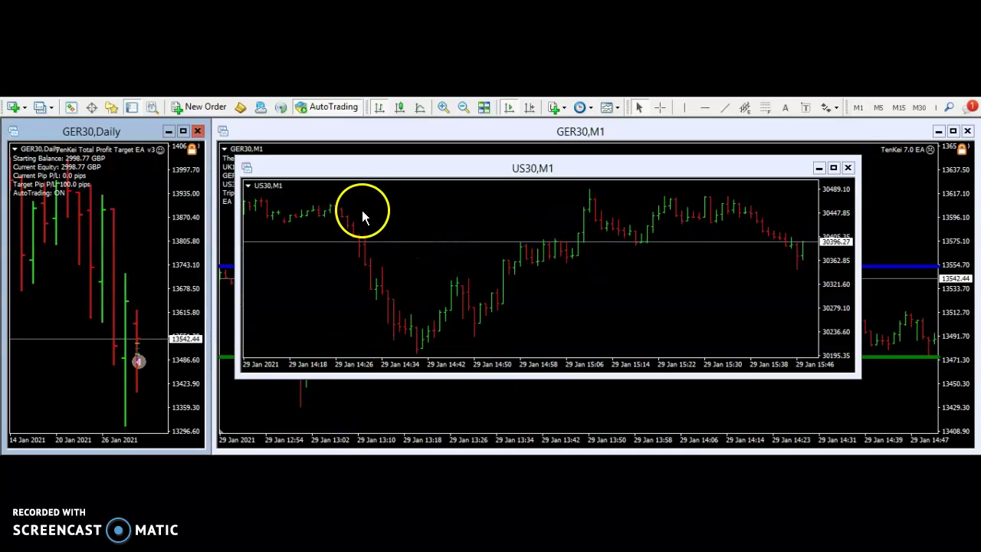
# - Buy 1.00 lot of US30 via One Click Trading and maximize the US30 M1 chart
pyautogui.click(248, 187)
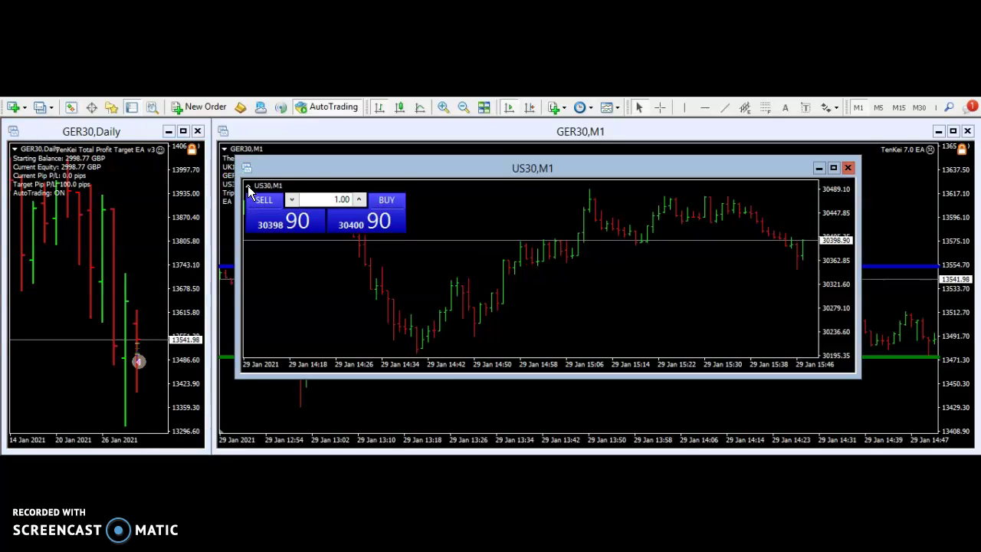
pyautogui.click(383, 226)
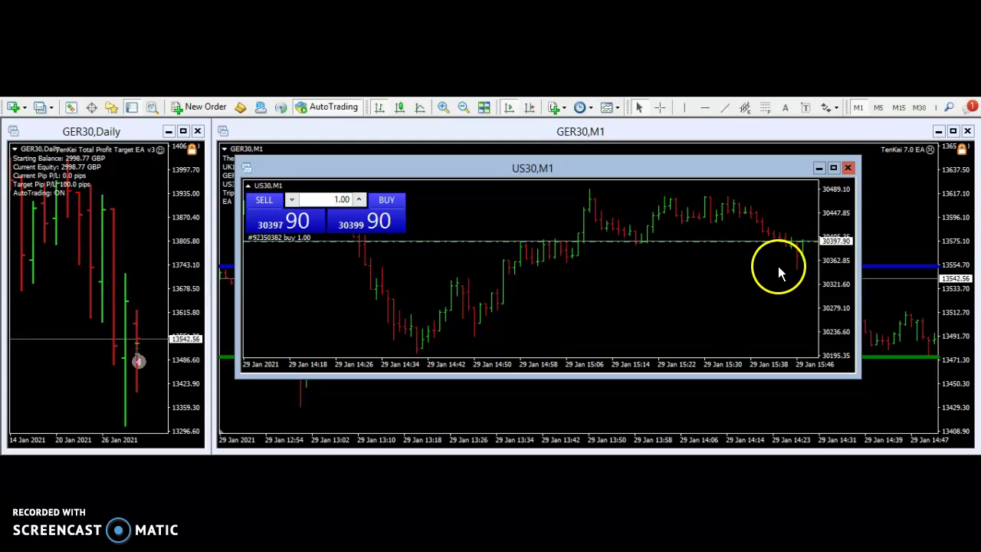
pyautogui.click(833, 167)
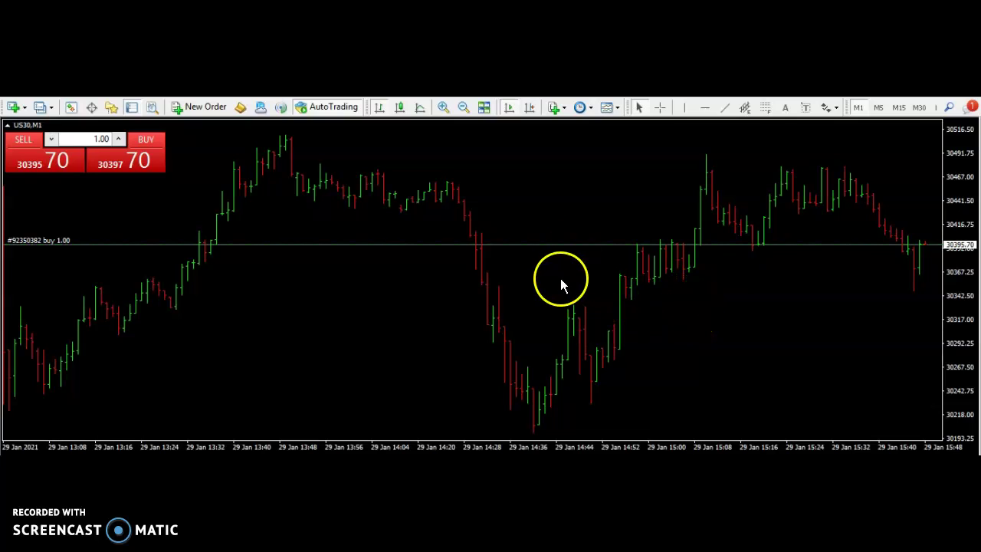
# - Zoom in on the US30 bars and restore the chart to a floating window over GER30
pyautogui.click(442, 108)
pyautogui.click(442, 108)
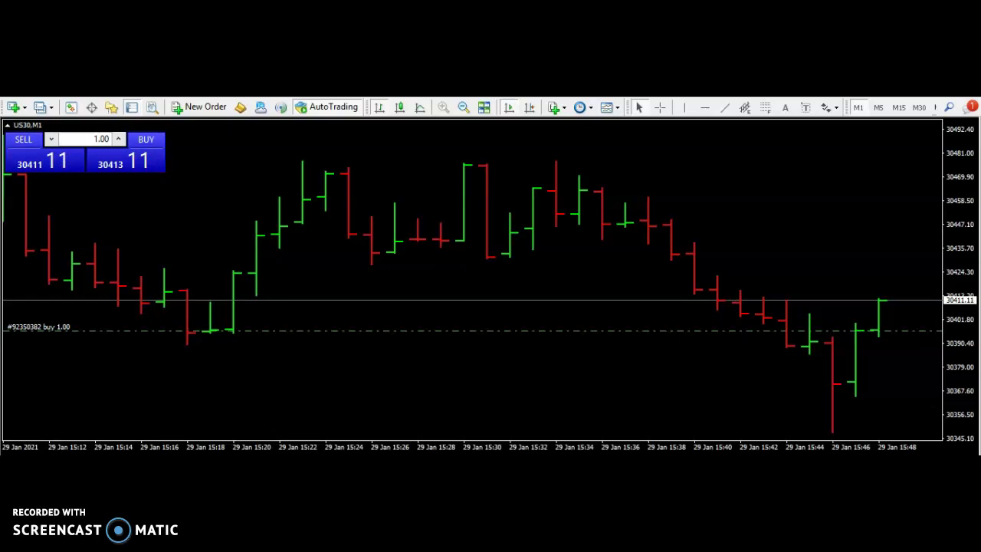
pyautogui.hotkey('ctrl', 'F5')
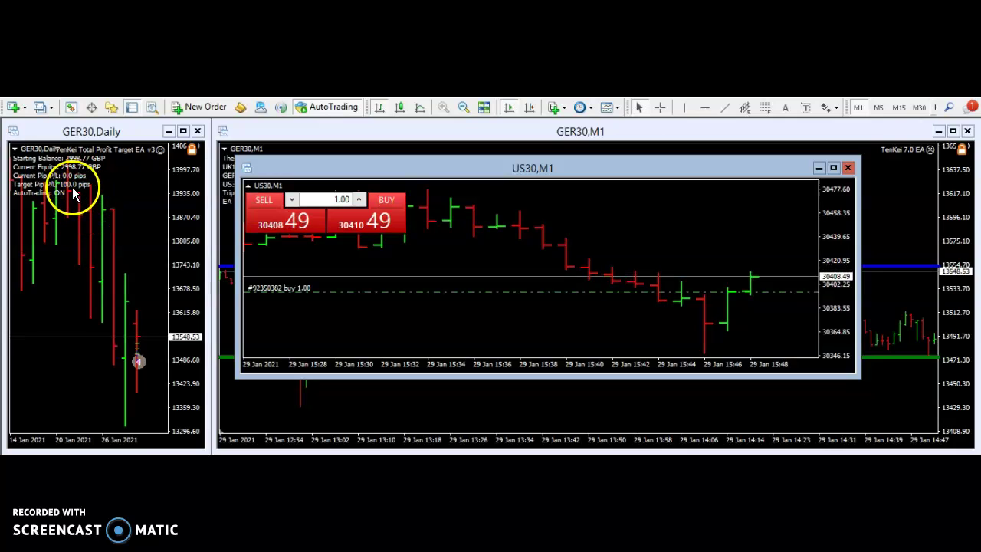
# - Reopen the TenKei EA inputs on GER30 Daily and confirm them unchanged at TotalProfitTarget 12.5
pyautogui.click(159, 151)
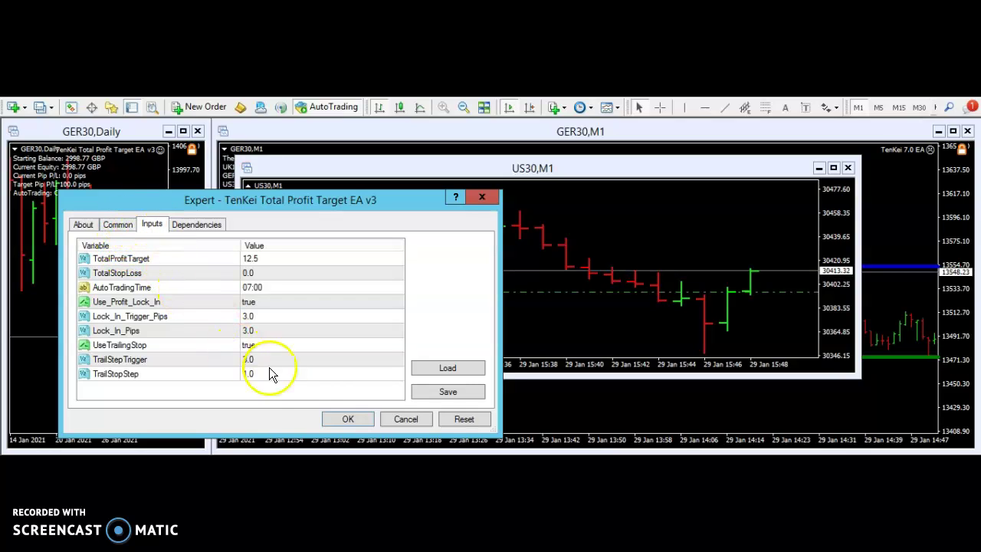
pyautogui.click(351, 419)
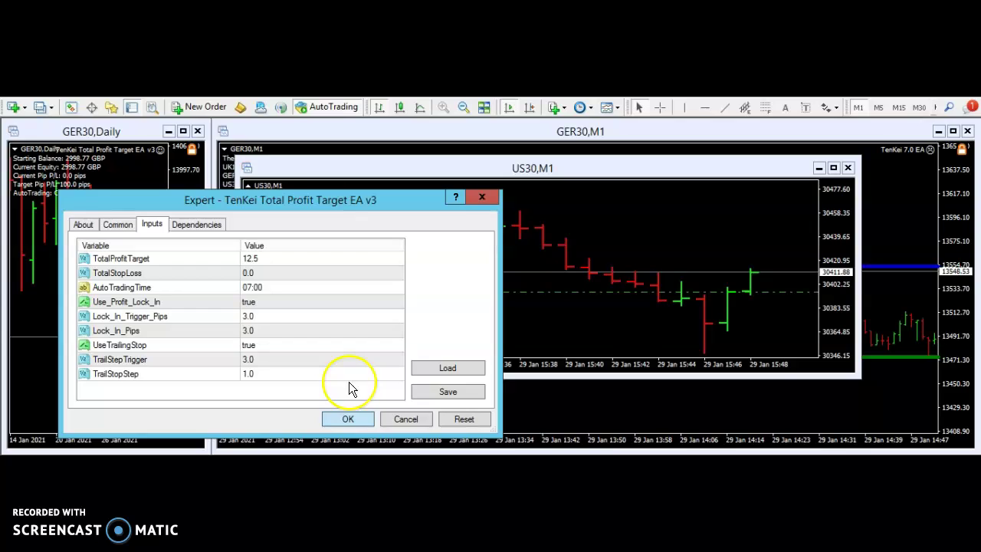
pyautogui.press('Return')
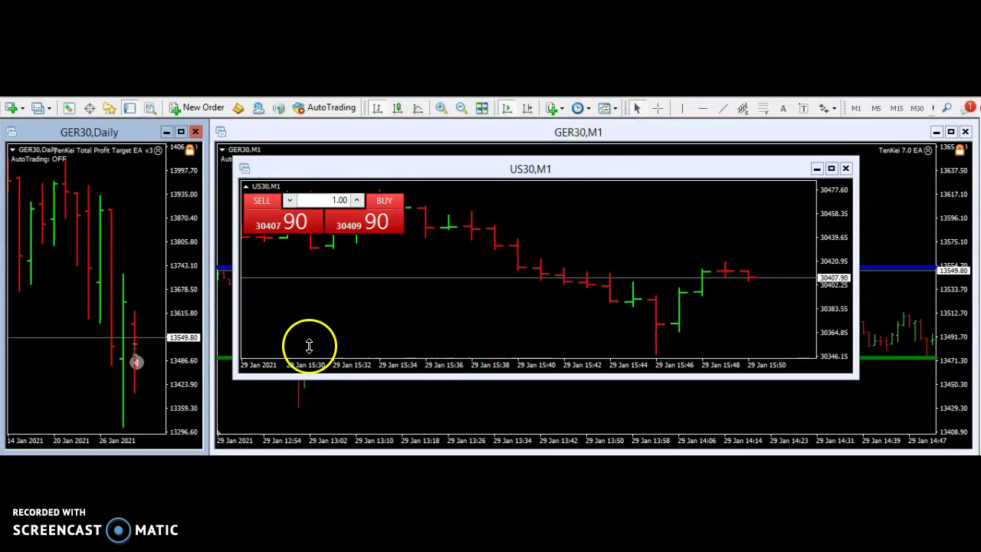
# - Reopen the TenKei Total Profit Target EA's Inputs tab from the GER30 Daily chart
pyautogui.click(157, 150)
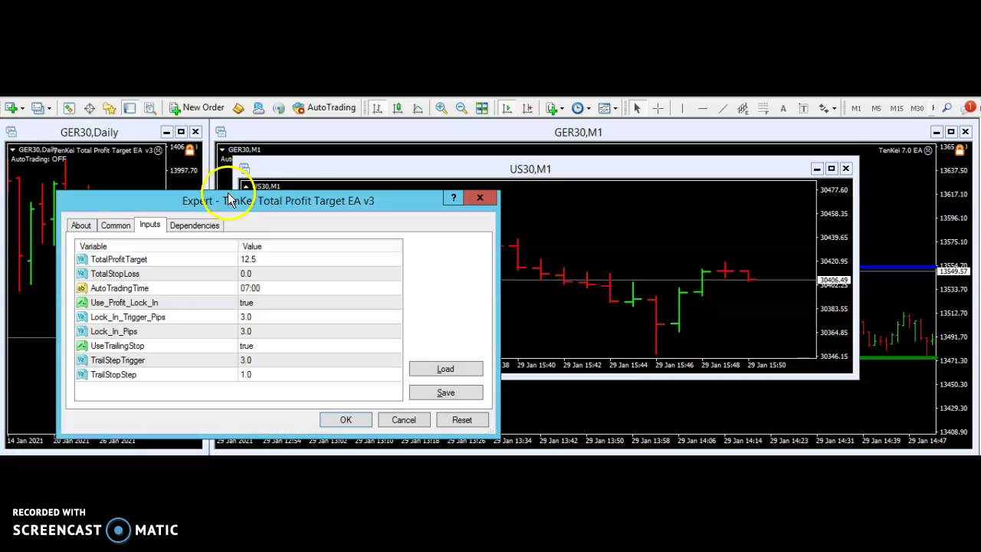